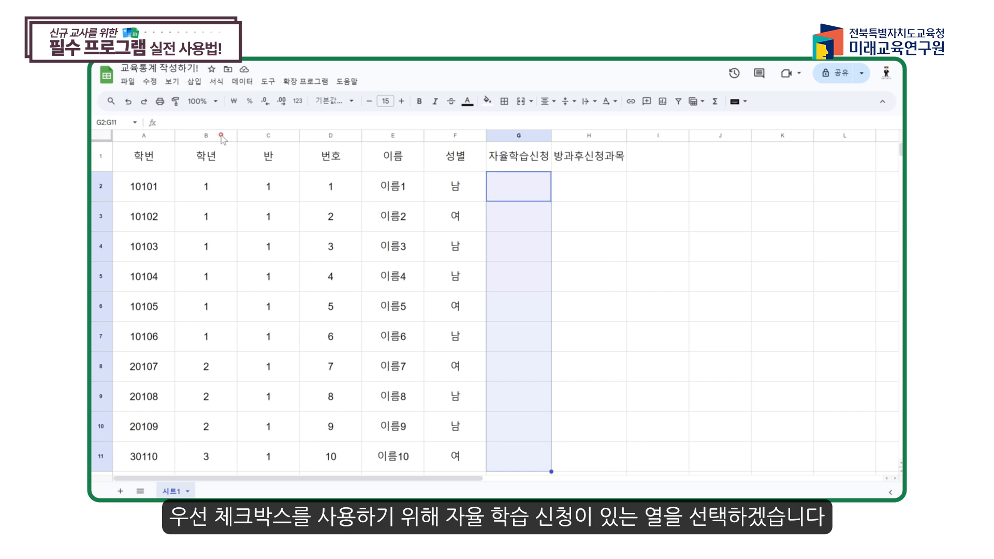
Insert checkboxes into the selected cells G2:G11 of the 자율학습신청 column.
key("ctrl+plus")
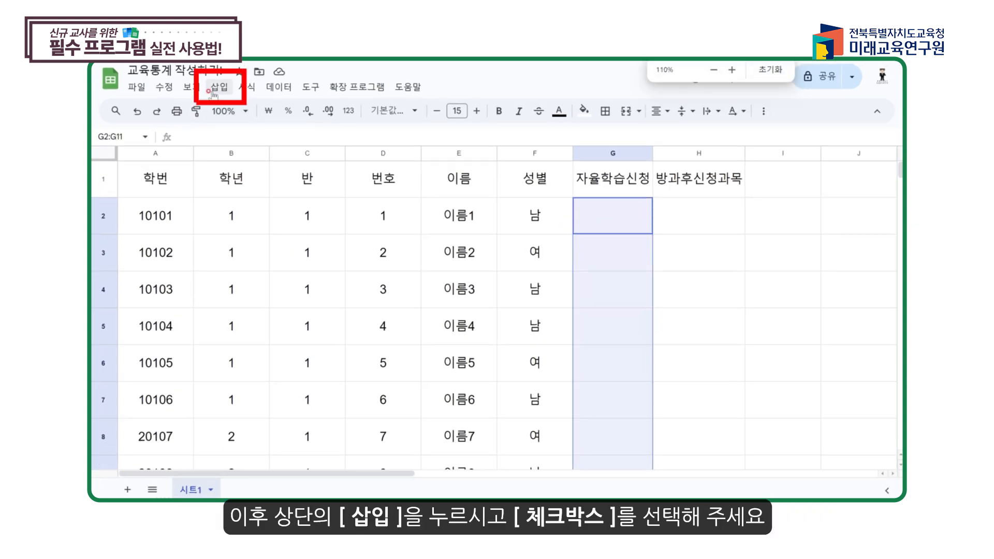
left_click(215, 89)
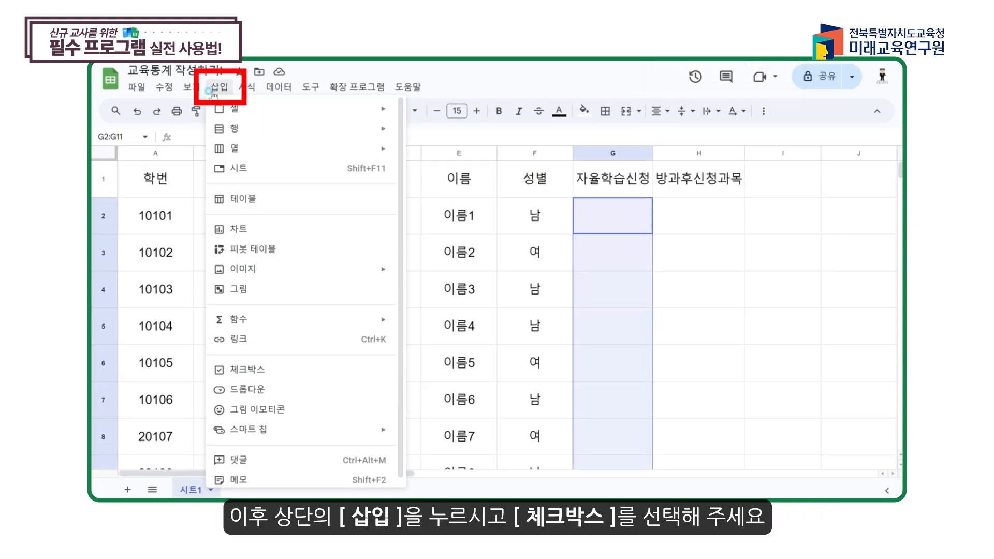
left_click(300, 368)
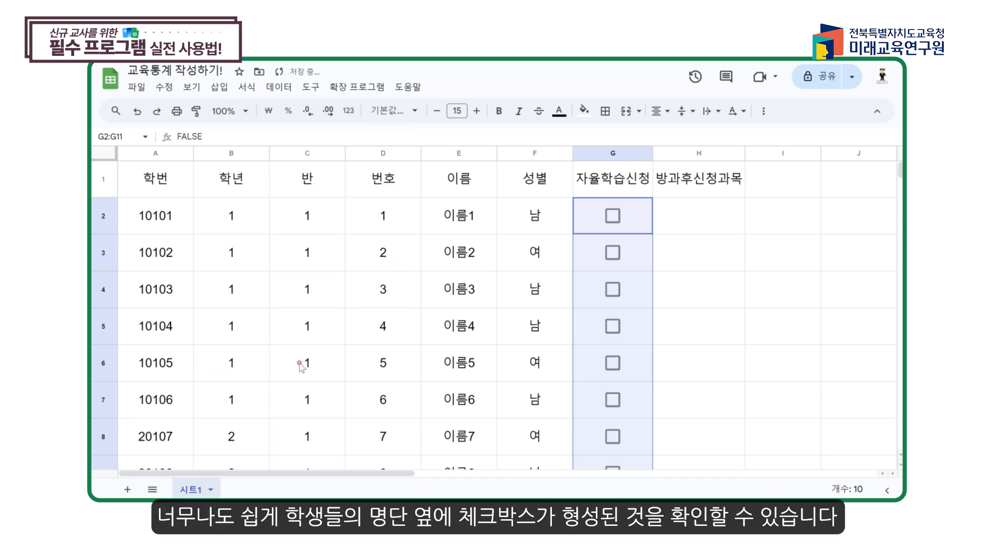
left_click(693, 261)
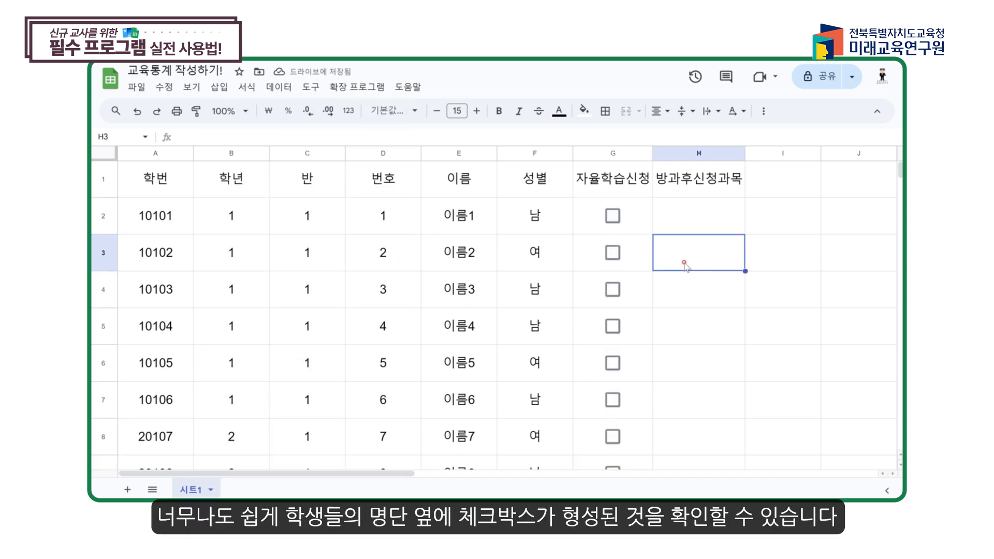
Try out the checkboxes of the first three students by ticking them and clearing them again.
left_click(613, 254)
left_click(613, 216)
left_click(612, 216)
left_click(612, 290)
left_click(612, 290)
left_click(720, 294)
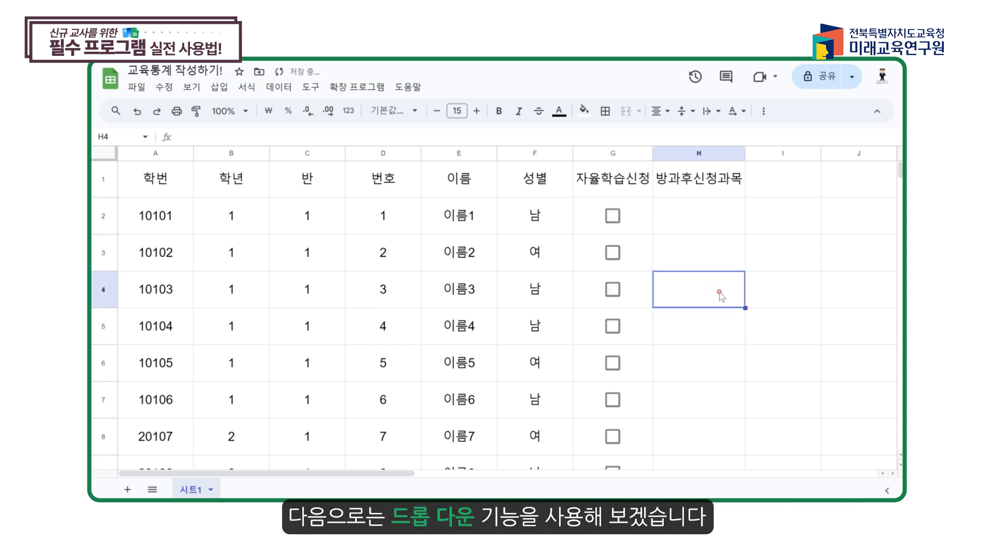
Insert a dropdown into cells H2:H12 of the 방과후신청과목 column.
left_click(722, 225)
scroll(724, 227, "down", 3)
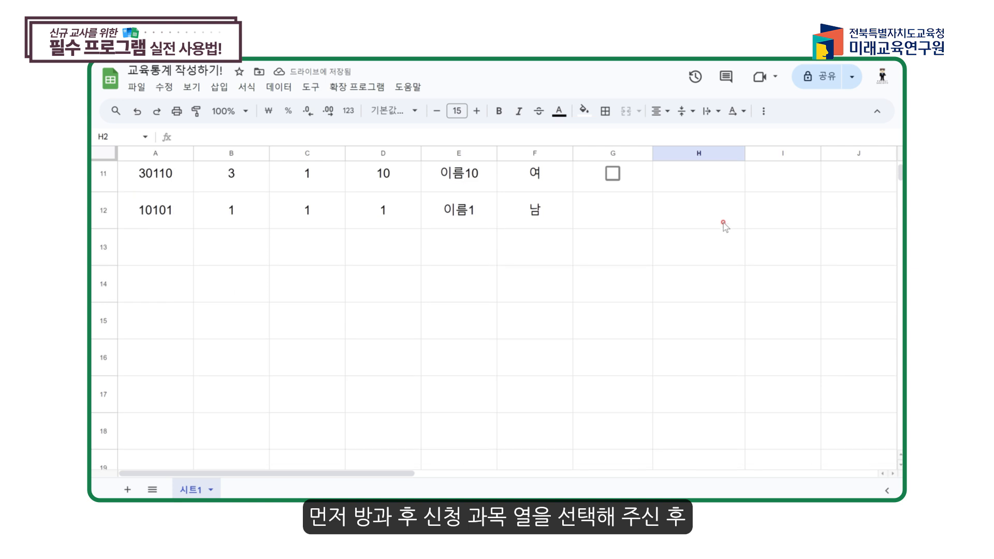
left_click(722, 224, "shift")
scroll(701, 218, "up", 5)
scroll(701, 217, "down", 1)
scroll(699, 220, "up", 1)
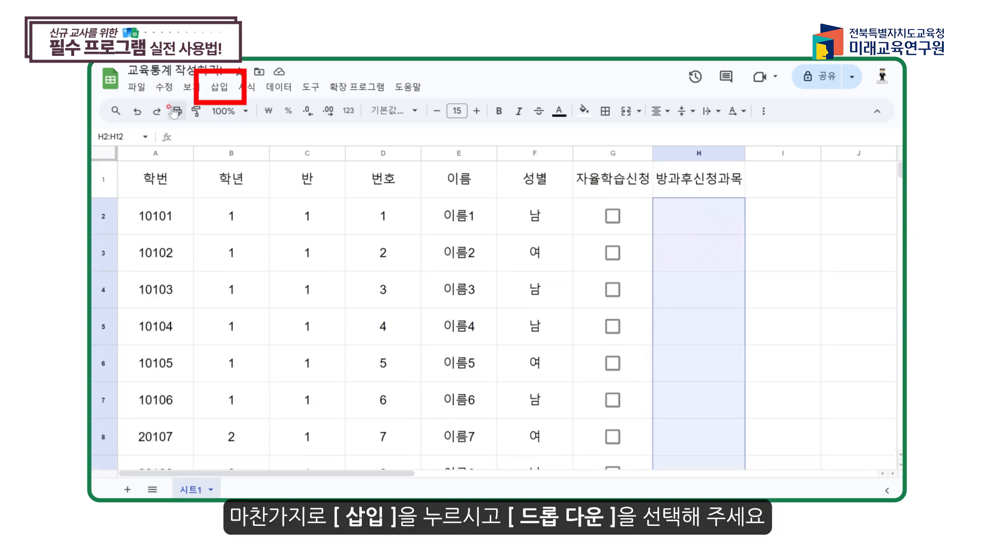
left_click(219, 86)
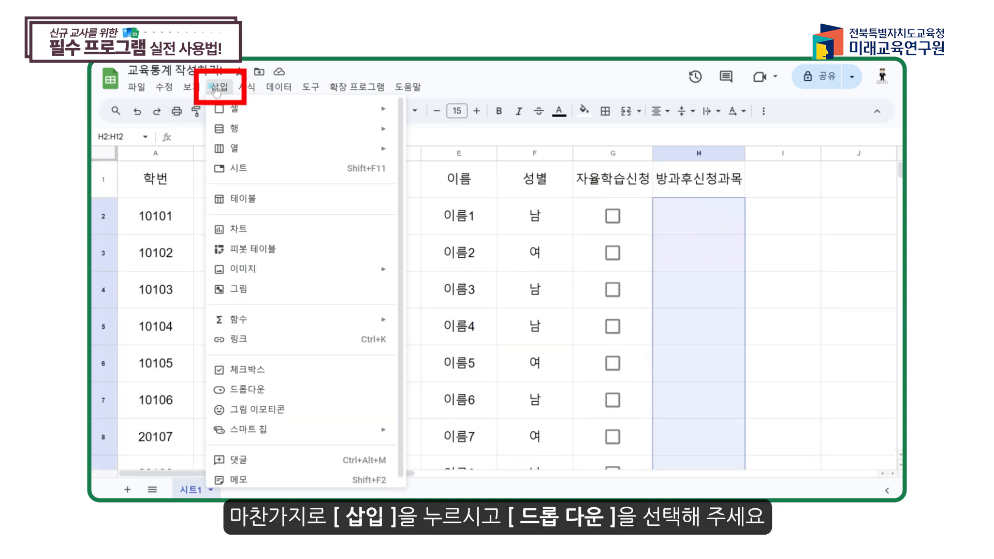
left_click(268, 392)
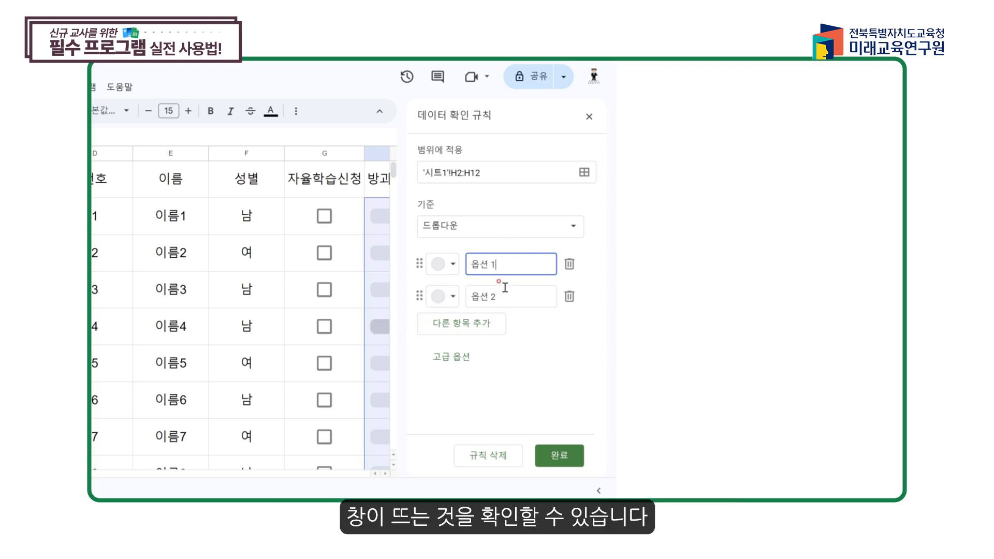
Name the first dropdown option 국어 and the second 영어어.
key("ctrl+a")
type("r")
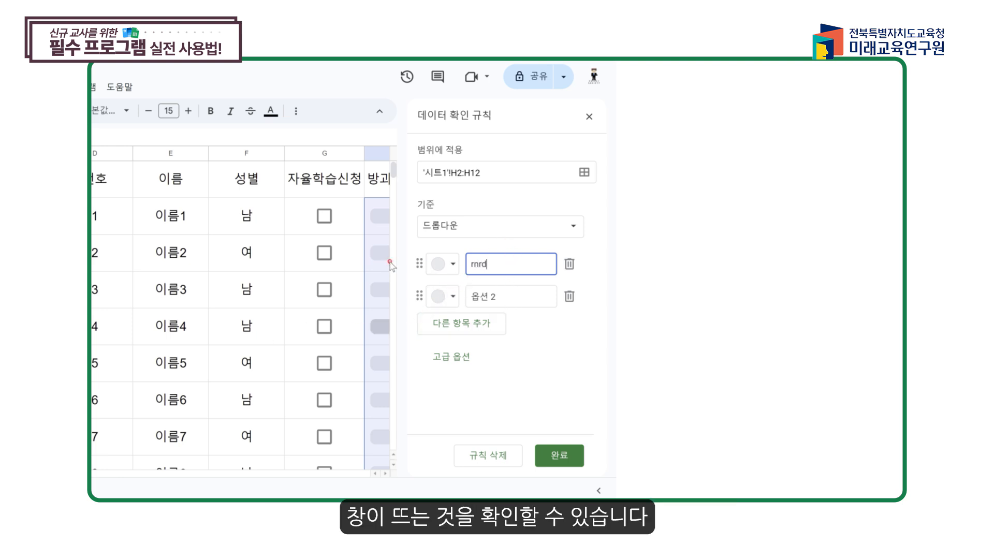
type("nrd")
key("BackSpace")
type("dj")
key("Tab")
key("Tab")
key("Tab")
key("Tab")
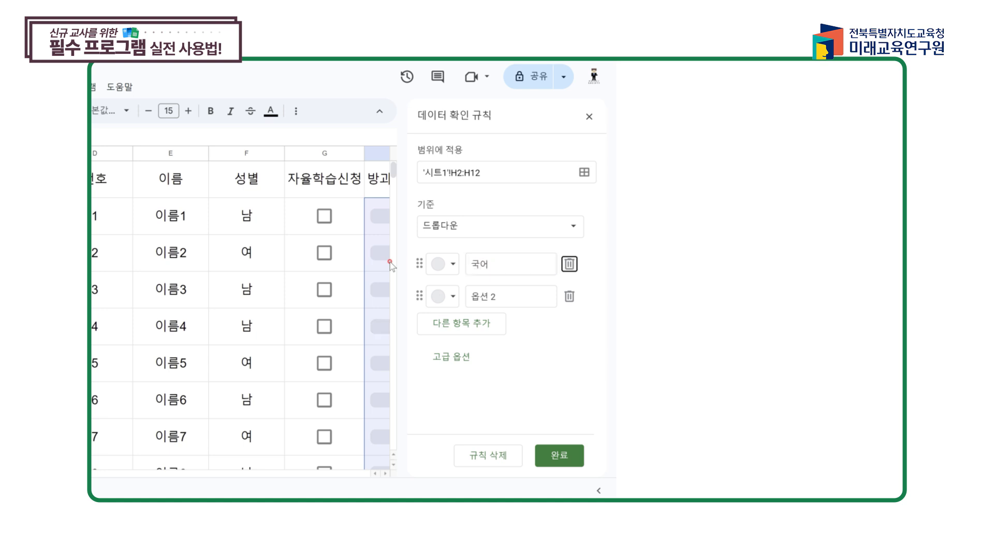
type("dP")
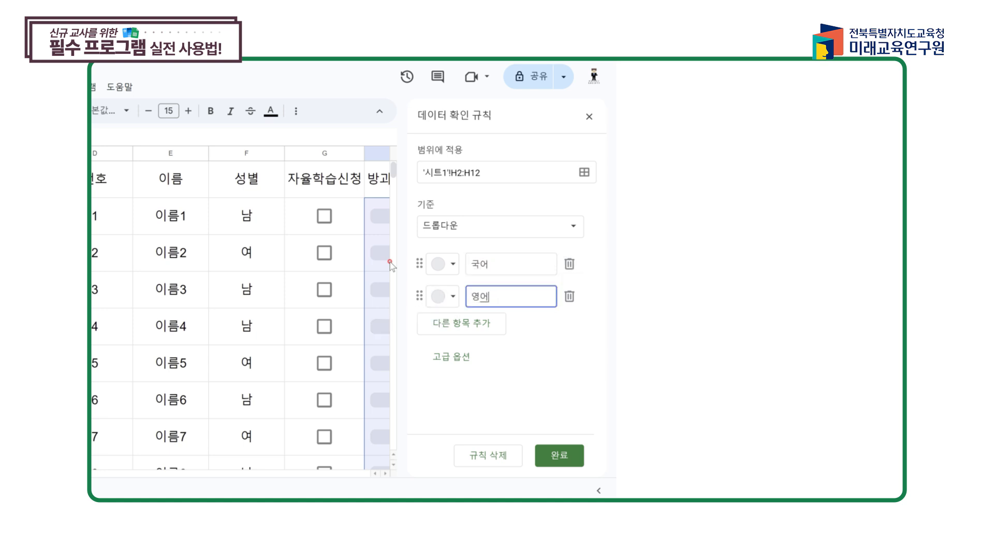
Add three more options to the dropdown rule and name the third option 수학.
left_click(440, 322)
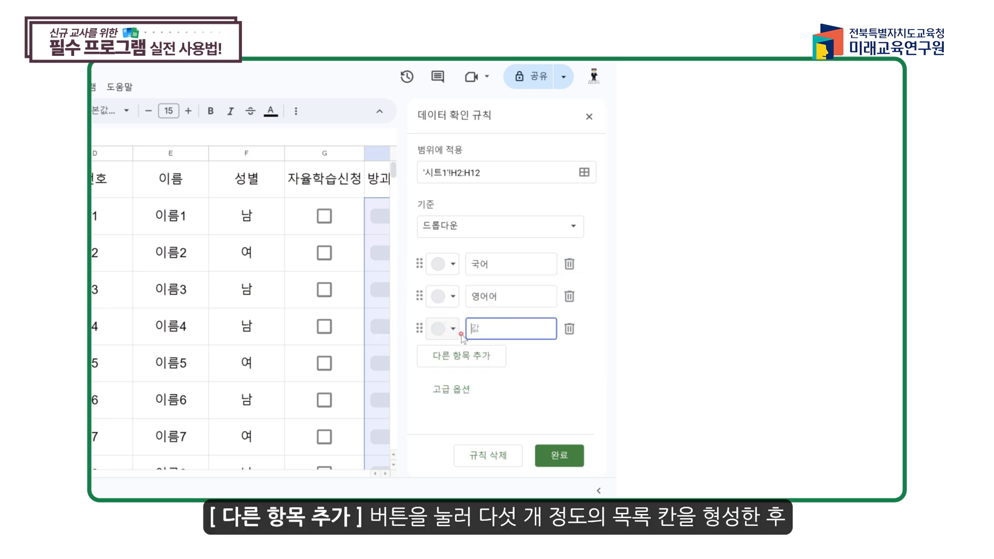
left_click(468, 356)
left_click(481, 388)
left_click(500, 331)
type("tngkr")
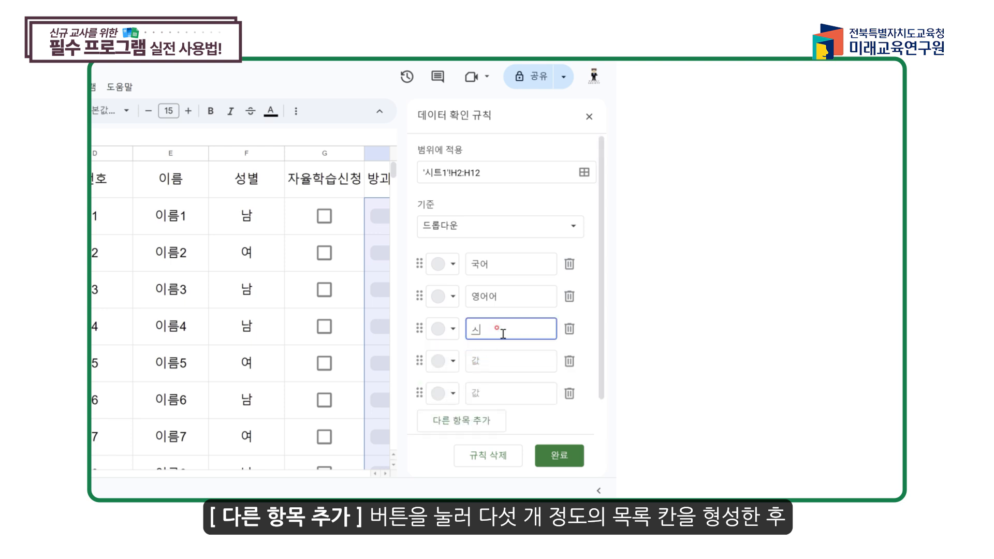
key("Tab")
key("Tab")
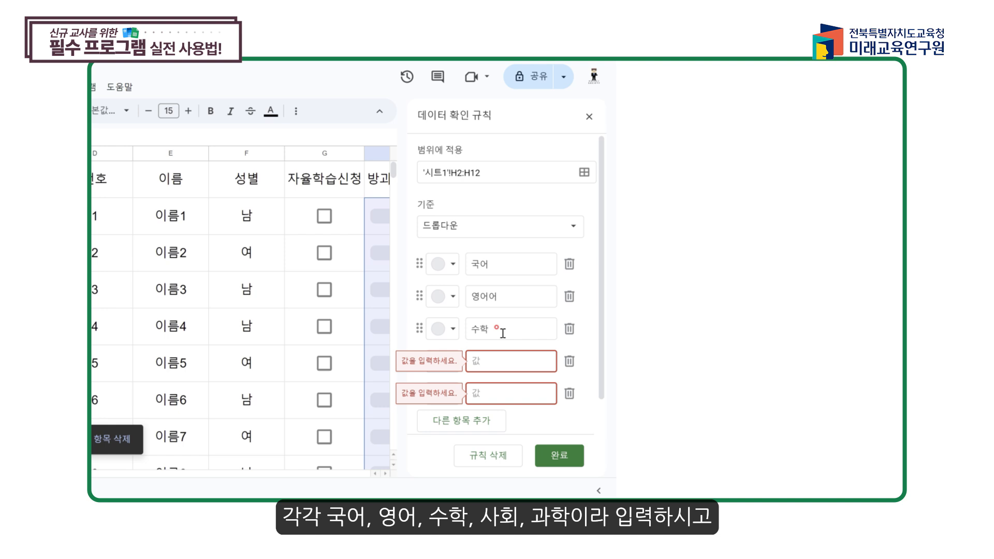
Name the fourth dropdown option 사회 and the fifth 과학.
left_click(508, 352)
type("tkghl")
key("Return")
left_click(499, 394)
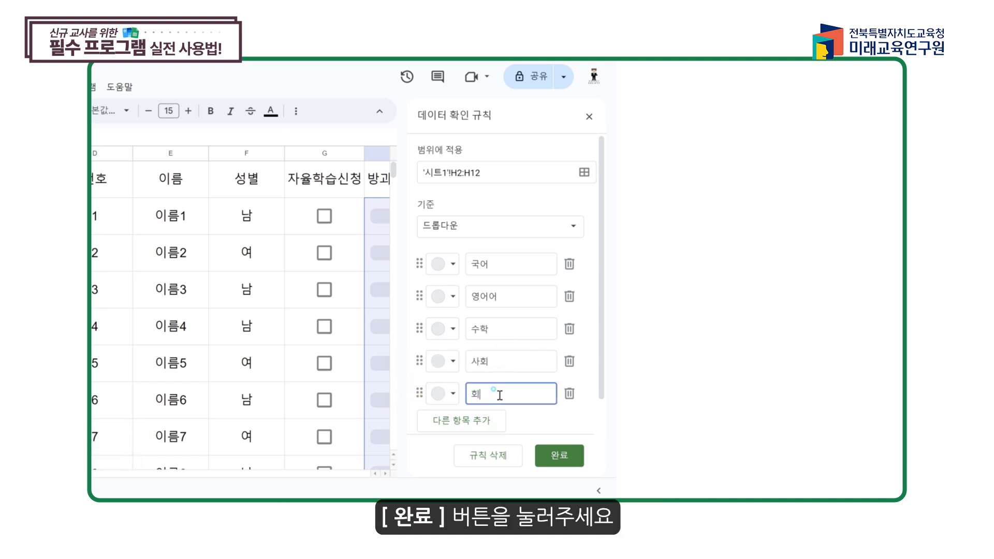
type("rhkgkr")
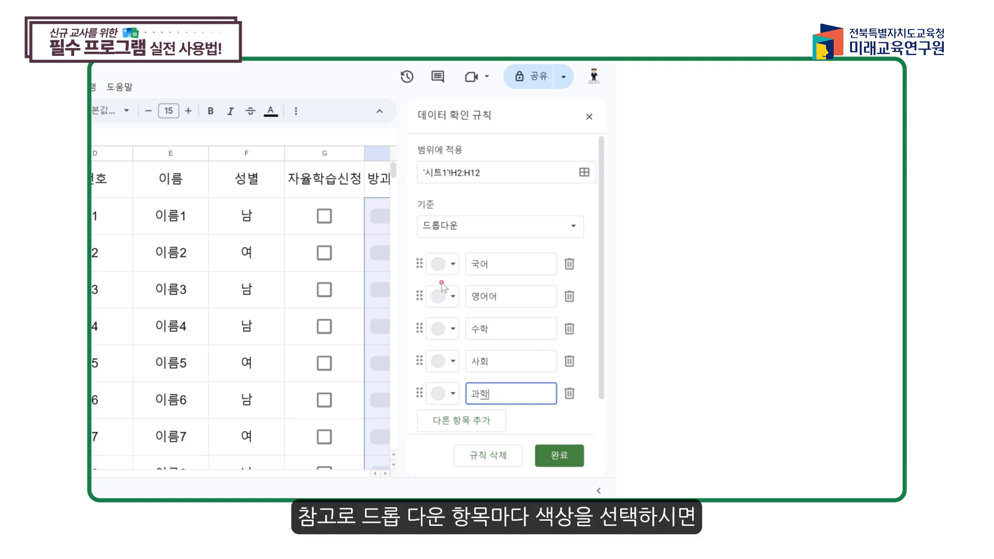
Color the second option light orange, 수학 light green, 사회 light blue and 과학 light purple, and save the dropdown rule.
left_click(451, 297)
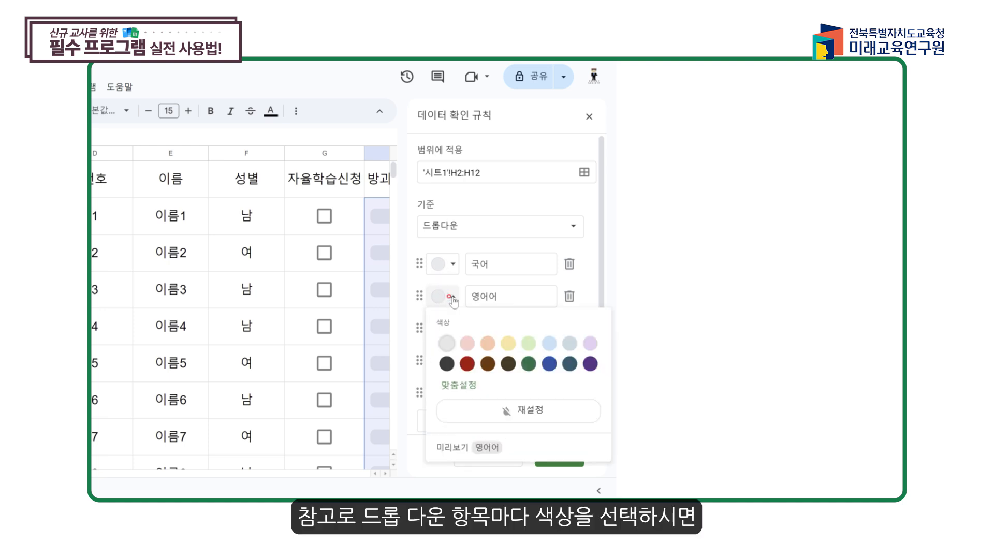
left_click(487, 343)
left_click(452, 329)
left_click(529, 376)
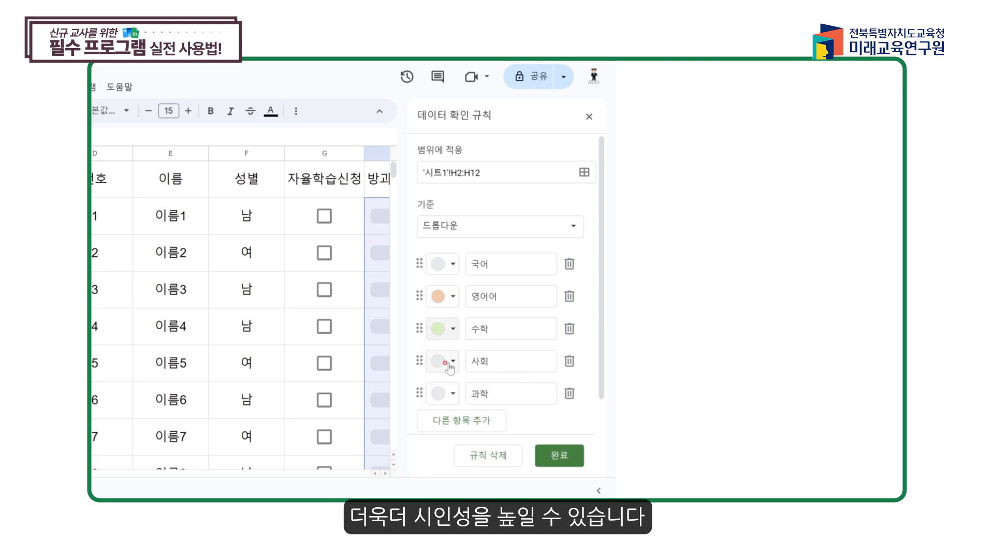
left_click(449, 365)
left_click(549, 233)
left_click(450, 394)
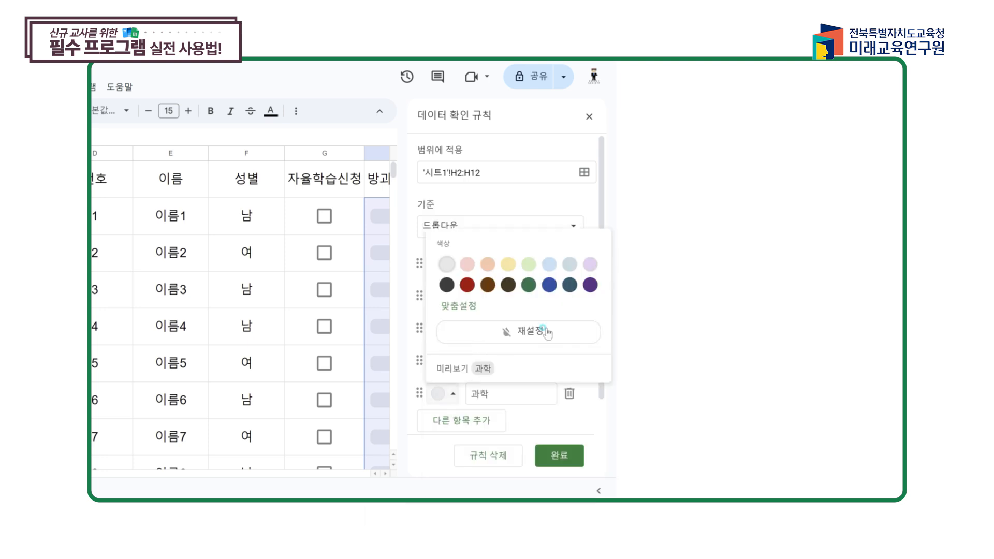
left_click(590, 264)
left_click(559, 455)
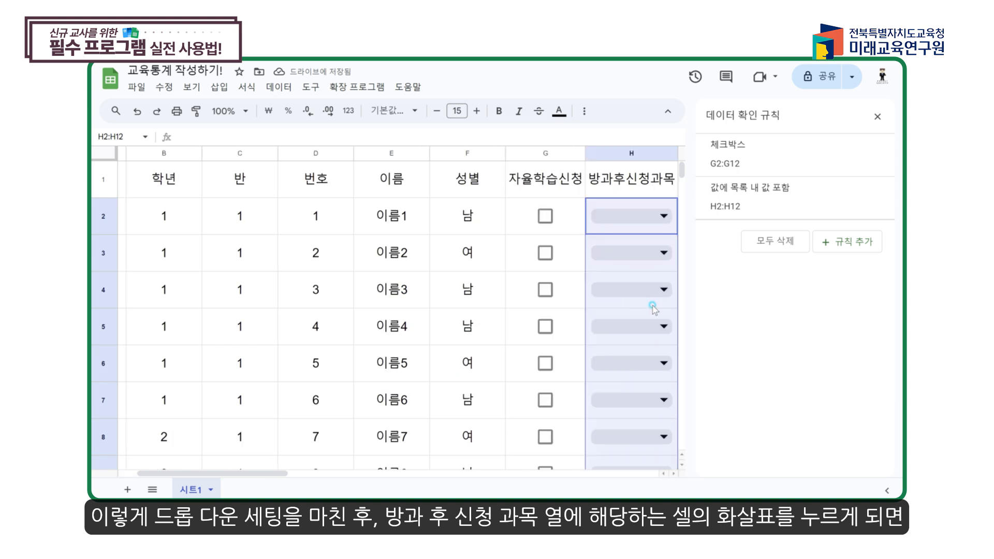
left_click(877, 116)
left_click(799, 253)
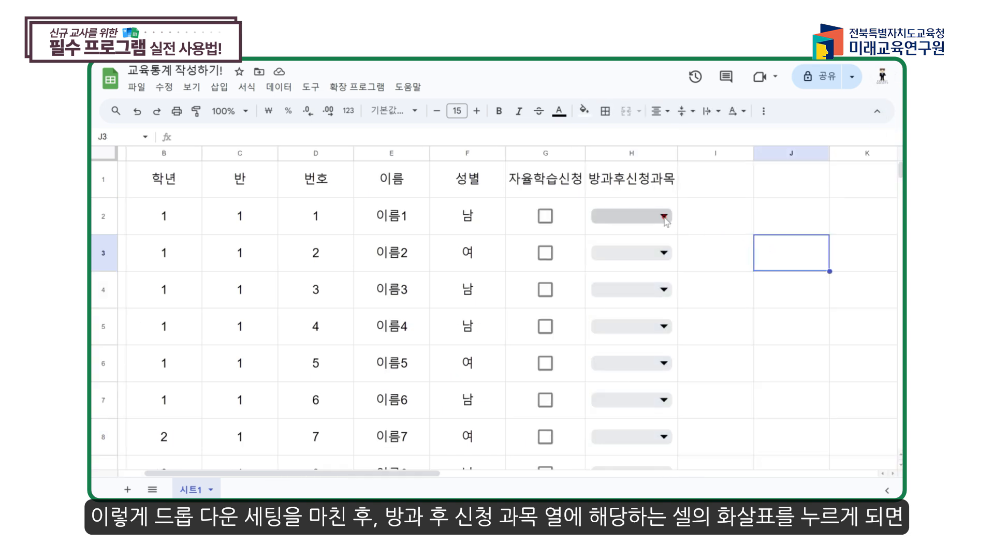
Choose 수학 in H2, 사회 in H3 and 과학 in H4 from the dropdowns.
left_click(663, 217)
left_click(621, 284)
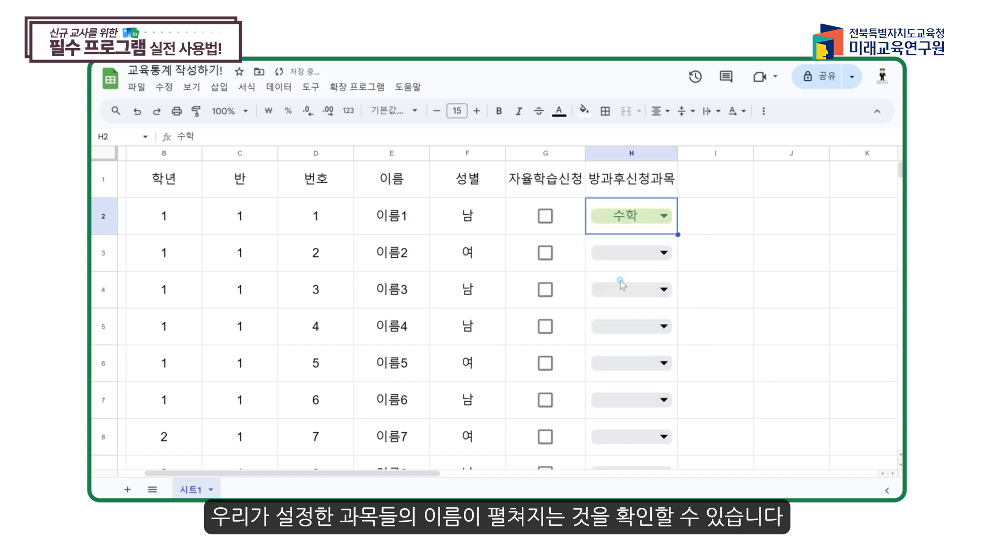
left_click(636, 253)
left_click(634, 340)
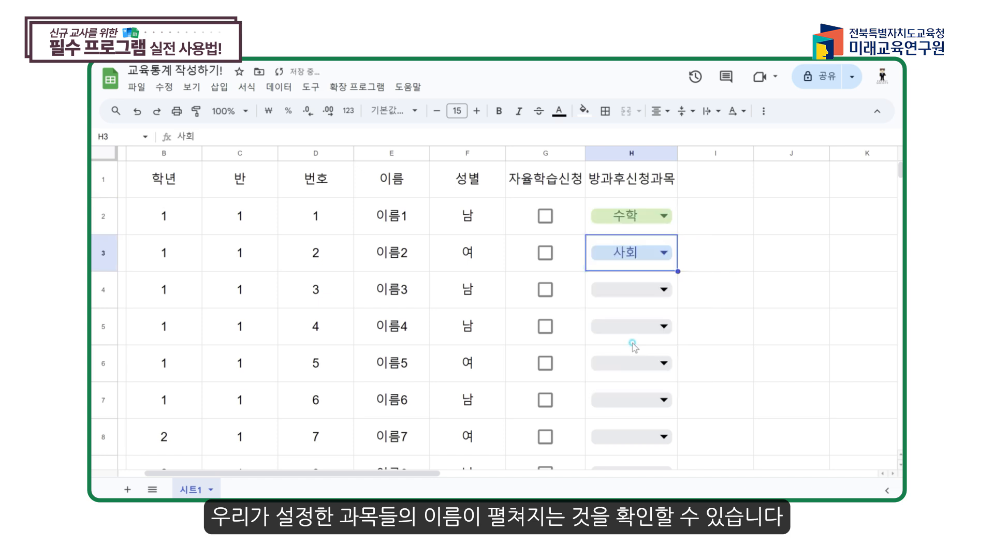
left_click(649, 297)
left_click(637, 402)
left_click(747, 317)
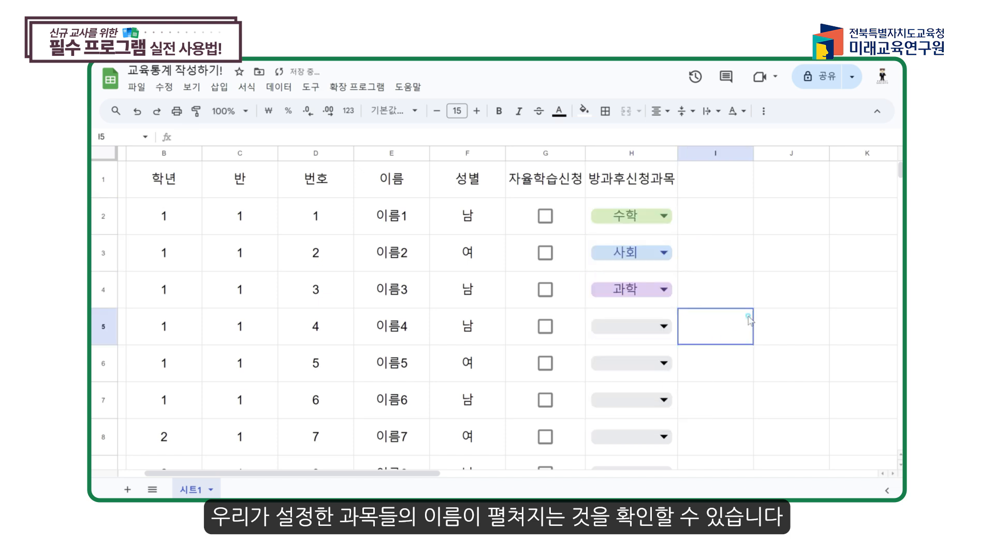
Correct the second dropdown option's name to 영어 and apply the change to all matching dropdowns.
double_click(666, 230)
left_click(691, 347)
left_click(802, 293)
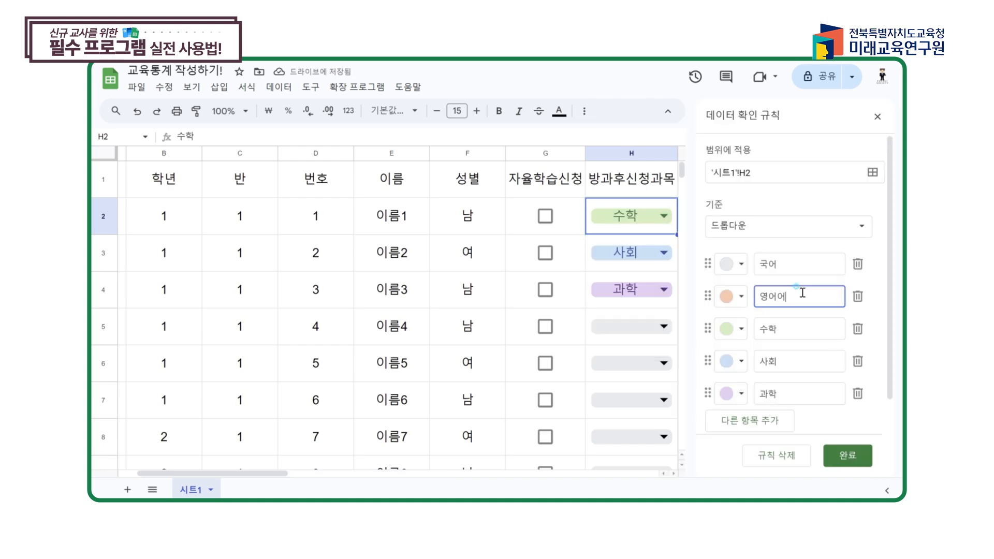
key("BackSpace")
left_click(847, 455)
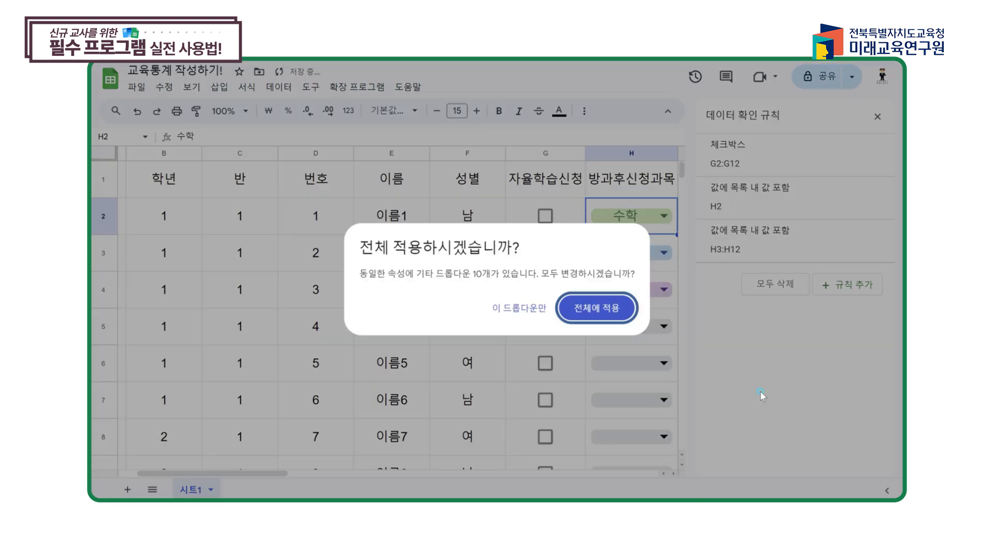
left_click(612, 318)
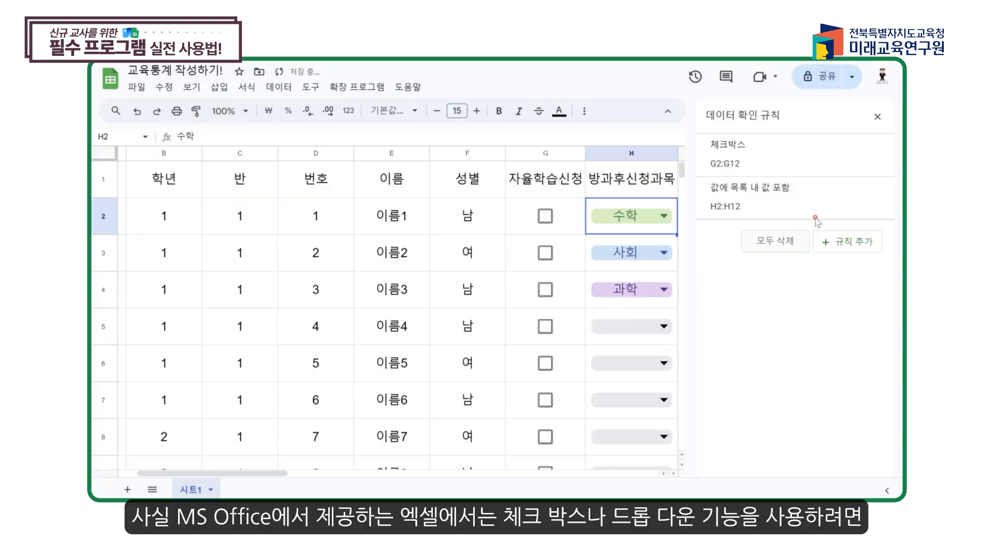
left_click(877, 116)
Choose 과학 from the dropdown in cell H5.
left_click(665, 326)
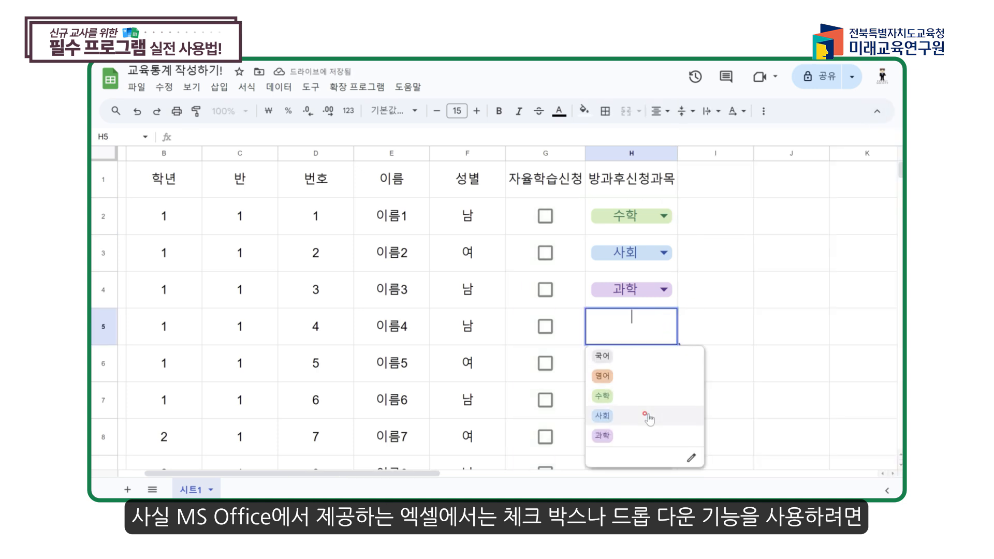
left_click(647, 437)
left_click(709, 411)
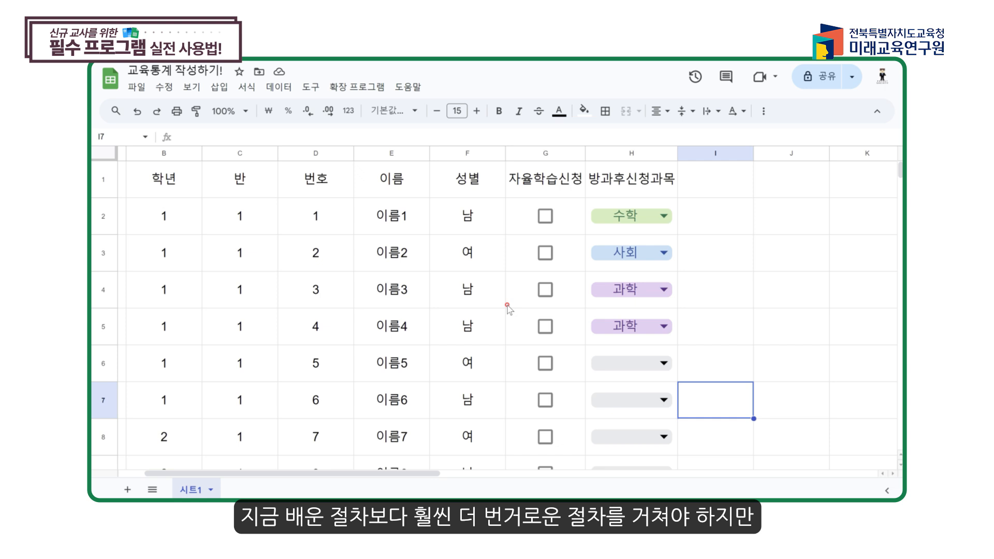
Insert the laughing emoji with squinting eyes into cell I2.
left_click(734, 215)
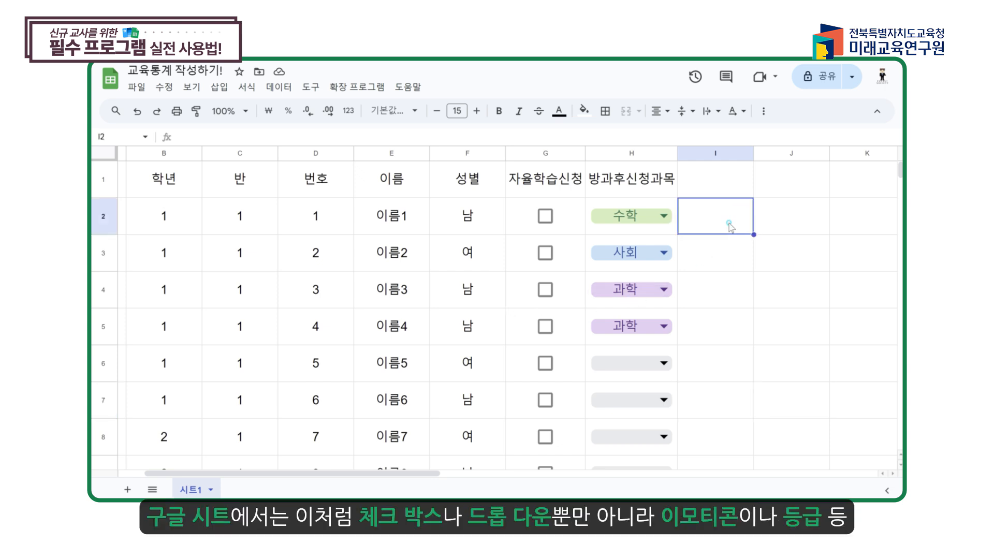
left_click(220, 88)
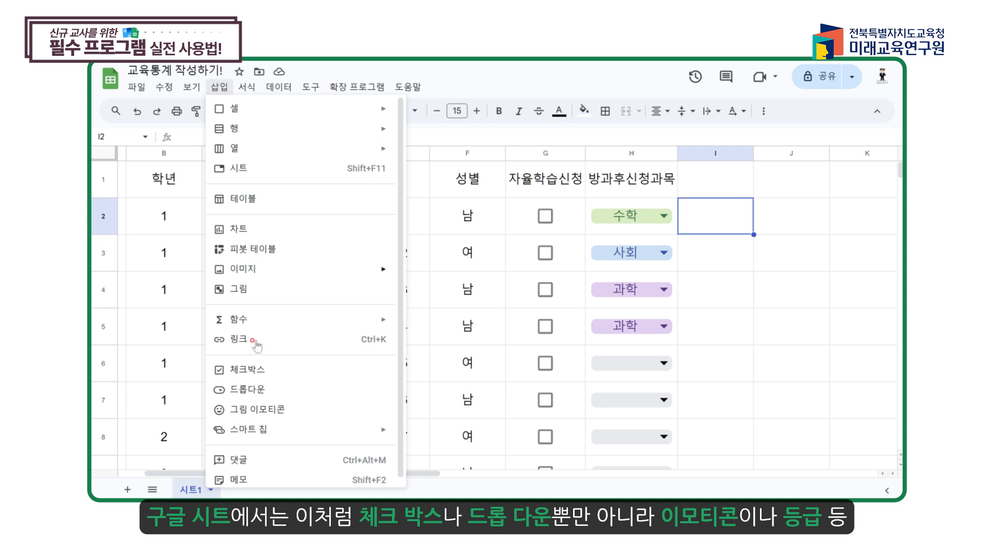
left_click(251, 409)
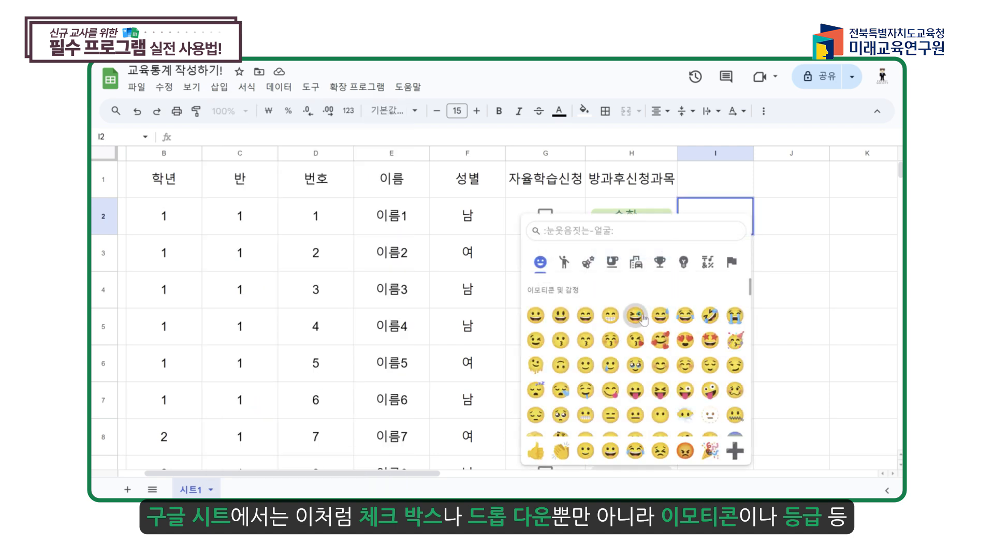
left_click(634, 315)
Insert a rating smart chip (등급) into cell I3 and set it to five stars.
left_click(725, 253)
left_click(220, 87)
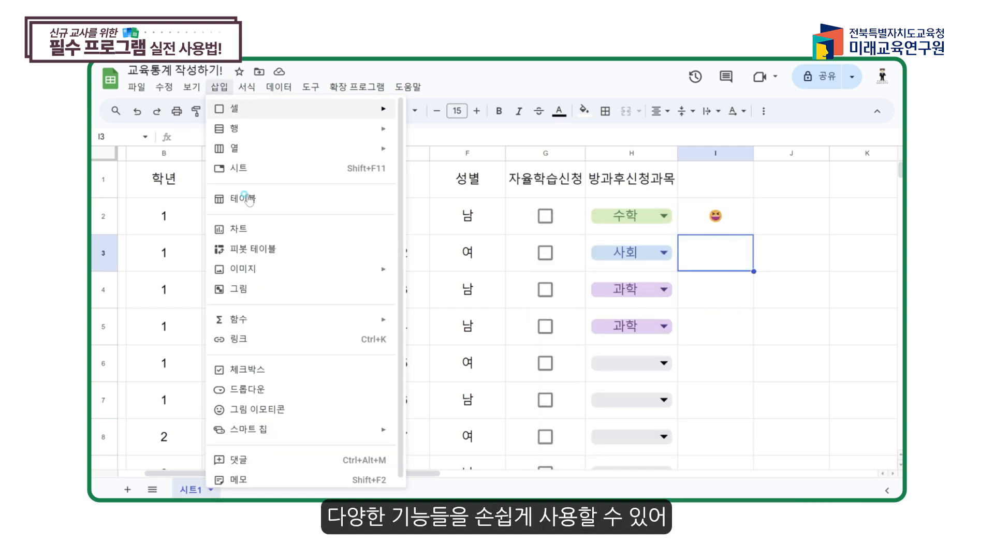
mouse_move(347, 439)
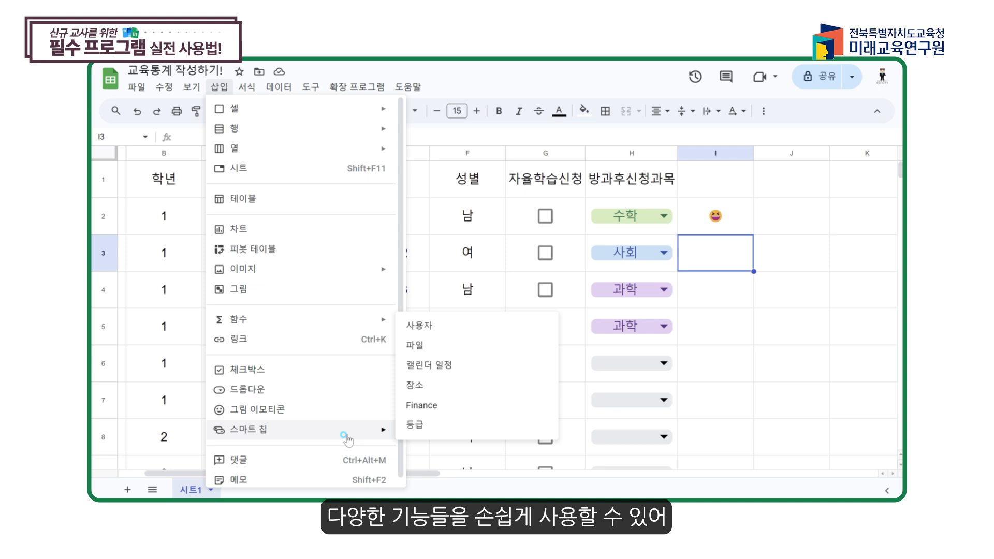
left_click(416, 425)
left_click(721, 287)
left_click(734, 259)
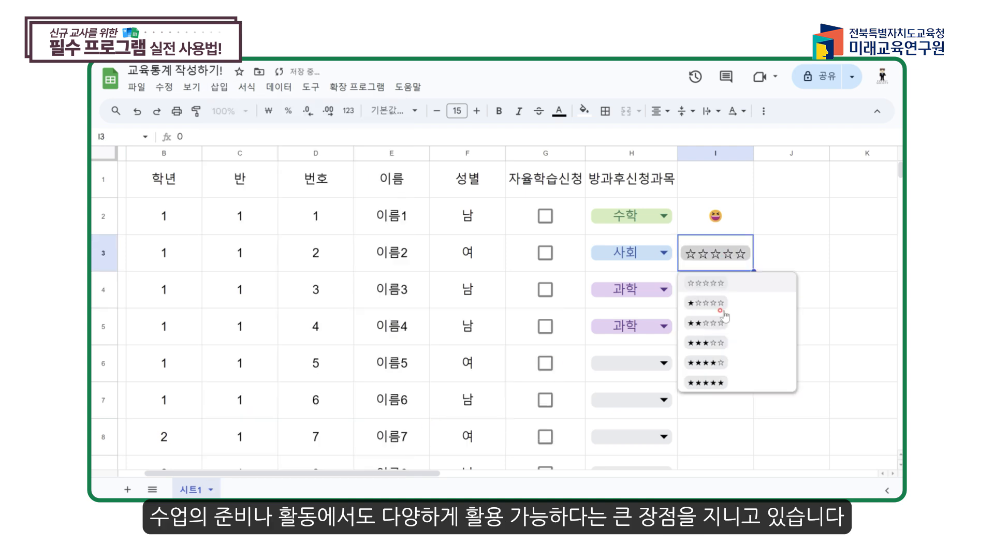
left_click(709, 382)
left_click(757, 318)
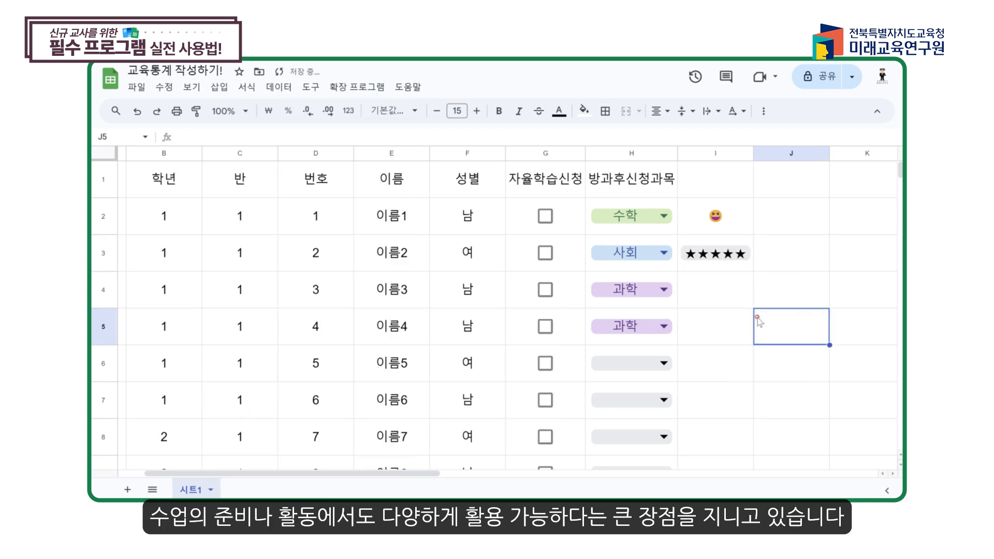
Clear the emoji and rating chip from cells I2:I4.
left_click_drag(735, 303, 717, 215)
key("Delete")
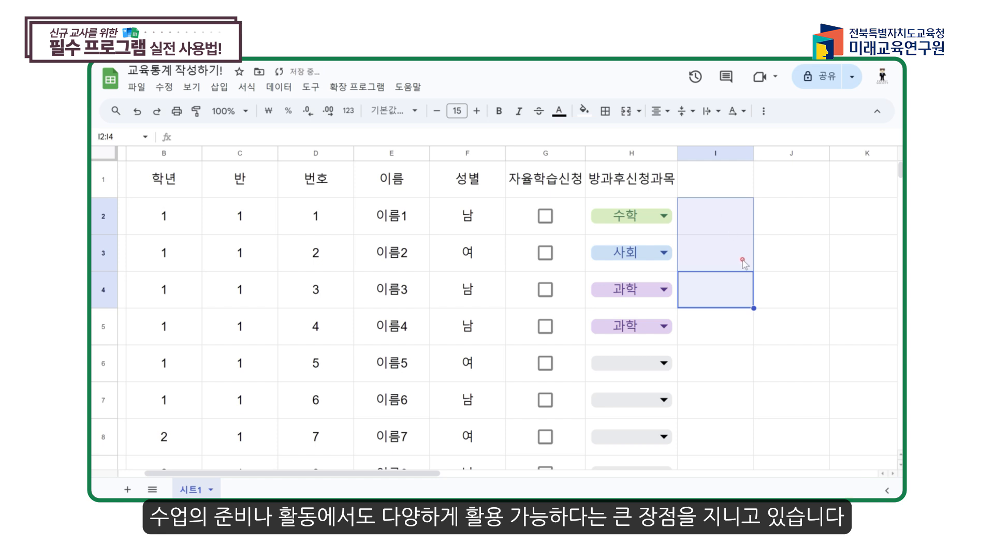
left_click(744, 264)
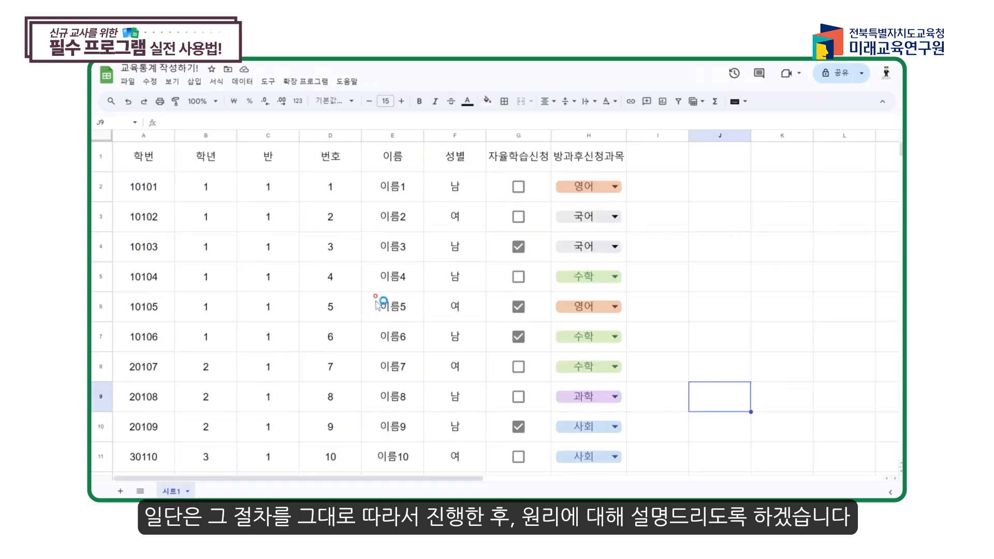
Start a conditional formatting rule (조건부 서식) for the roster range A1:H12.
left_click_drag(172, 160, 581, 424)
right_click(581, 421)
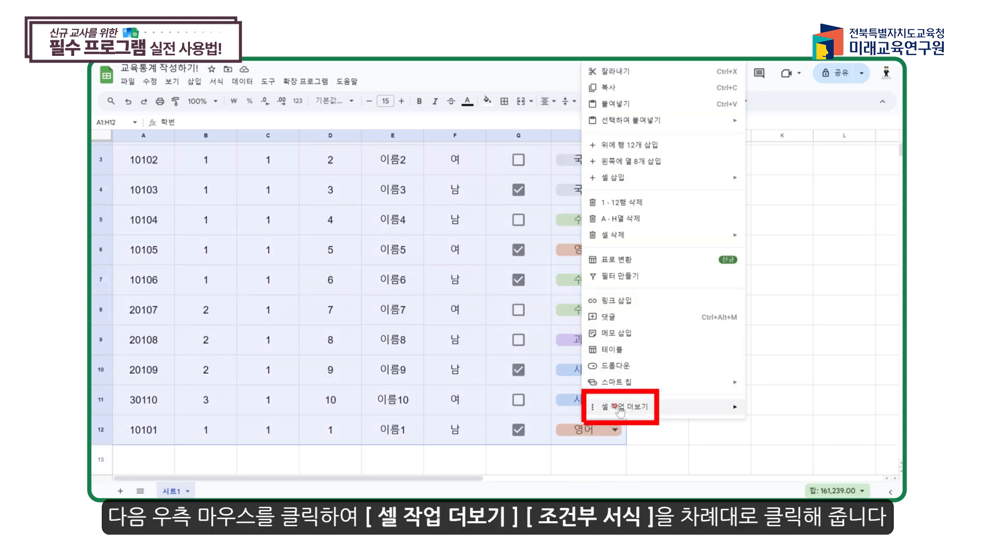
mouse_move(644, 407)
left_click(816, 298)
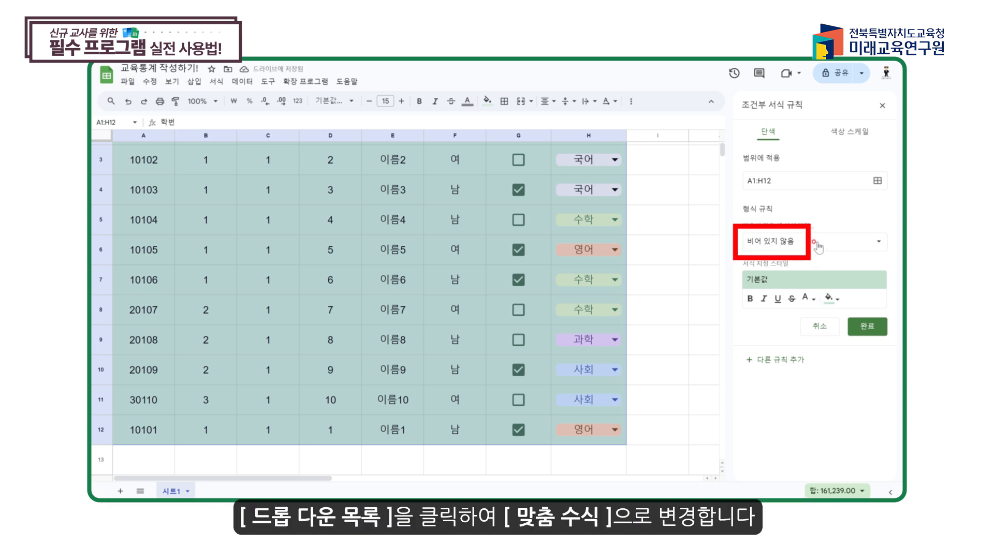
Switch the rule's condition to a custom formula (맞춤 수식) and enter =iseven($A2).
left_click(817, 245)
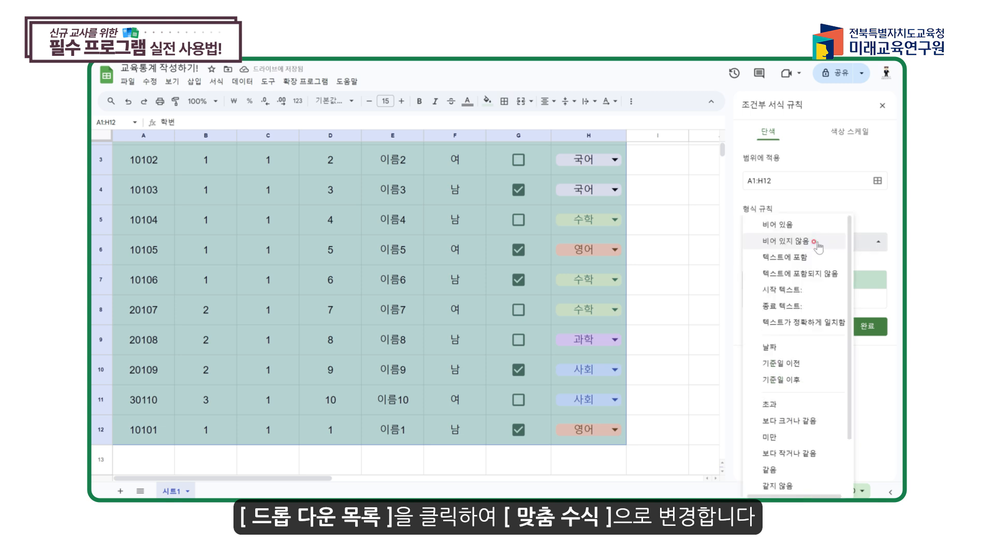
scroll(792, 455, "down", 2)
left_click(797, 488)
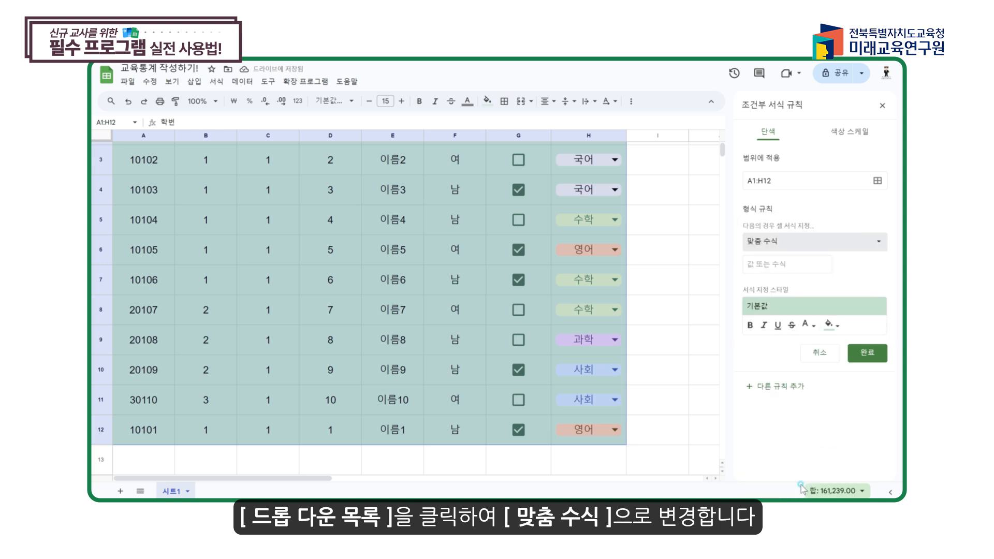
left_click(798, 265)
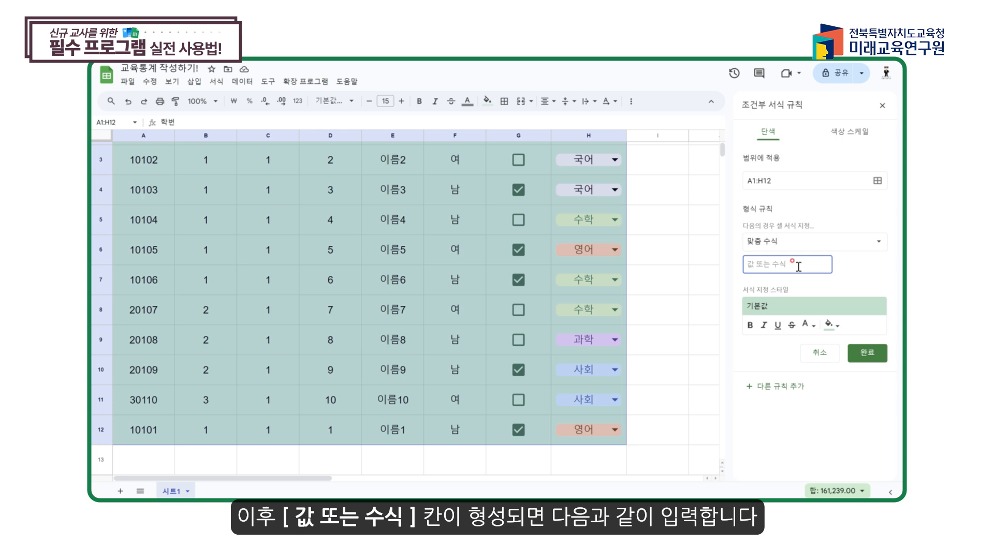
type("=ise")
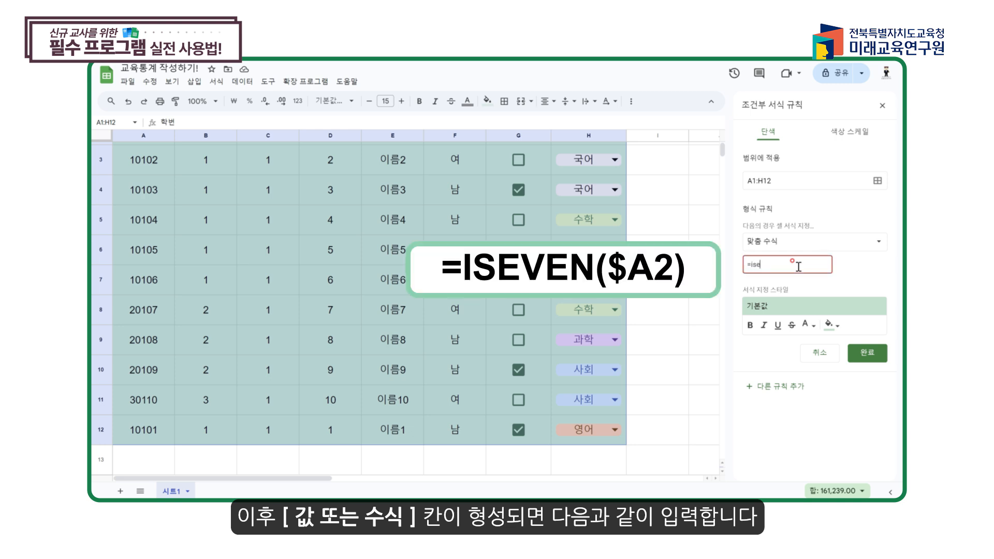
type("ven(")
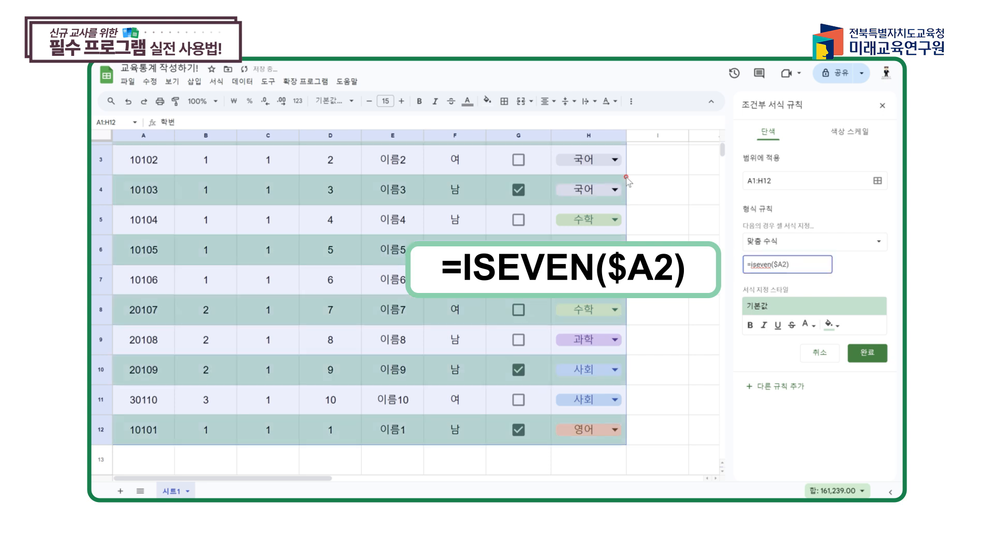
Set the text color of the rule's formatting style to black.
left_click(830, 325)
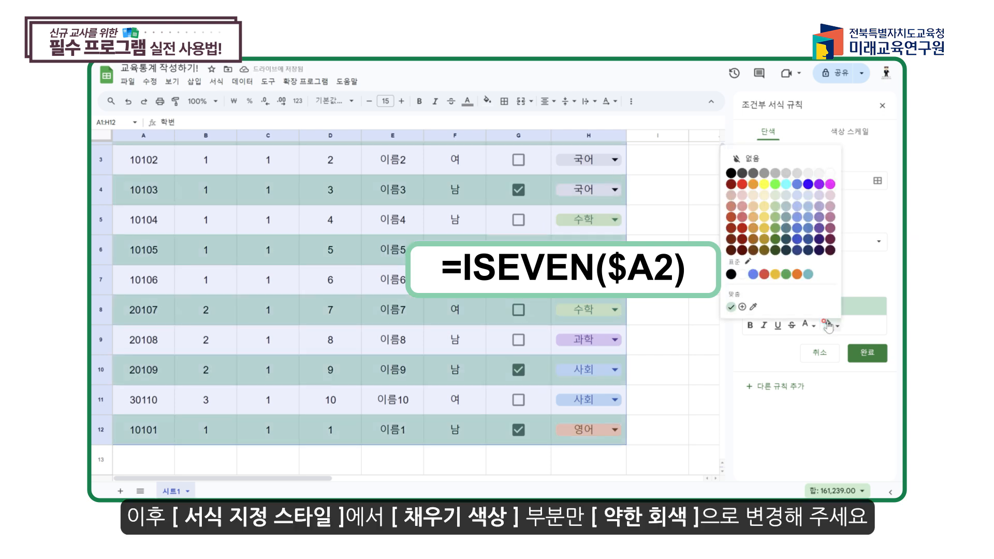
left_click(832, 324)
left_click(811, 326)
left_click(809, 326)
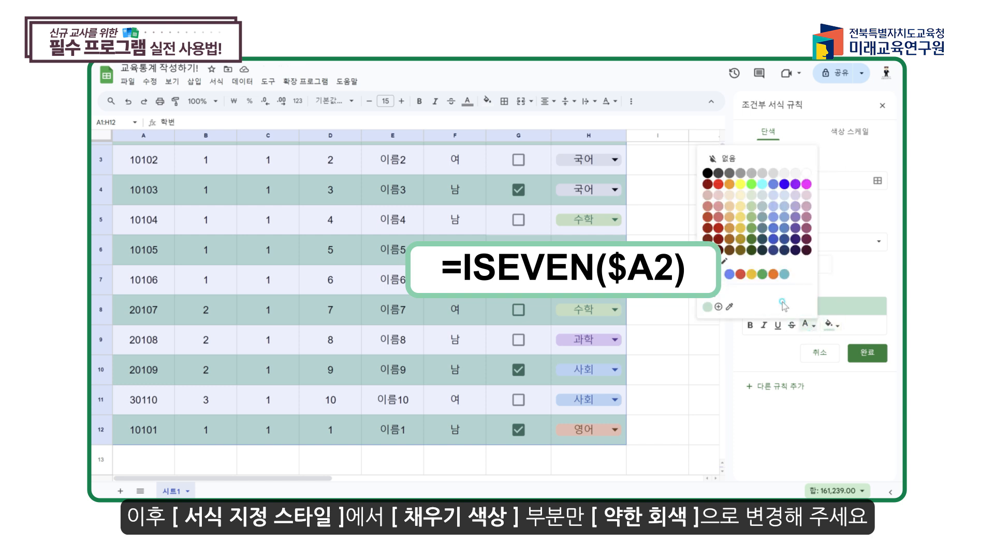
left_click(704, 174)
Try a very light gray text color for the rule, then restore black.
left_click(830, 325)
left_click(809, 325)
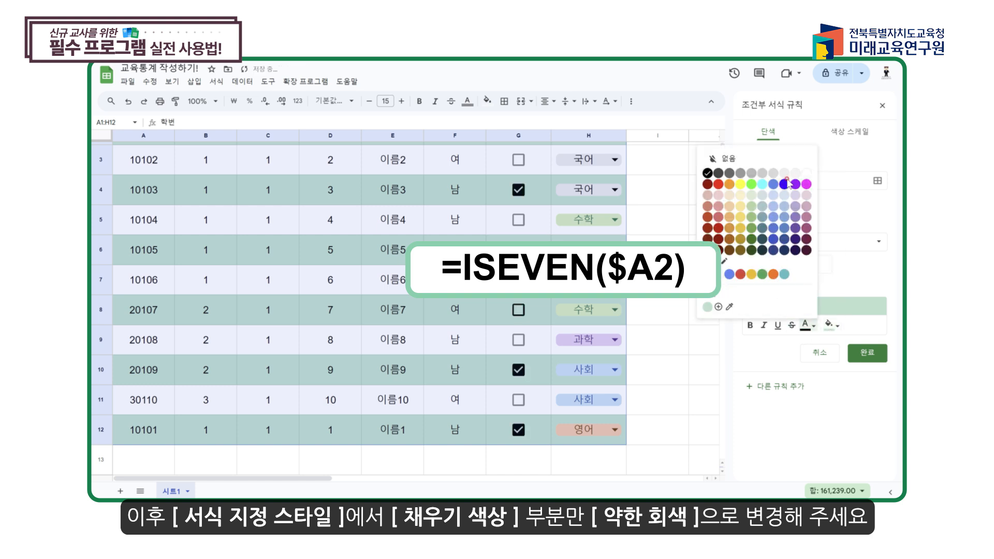
left_click(792, 174)
left_click(809, 325)
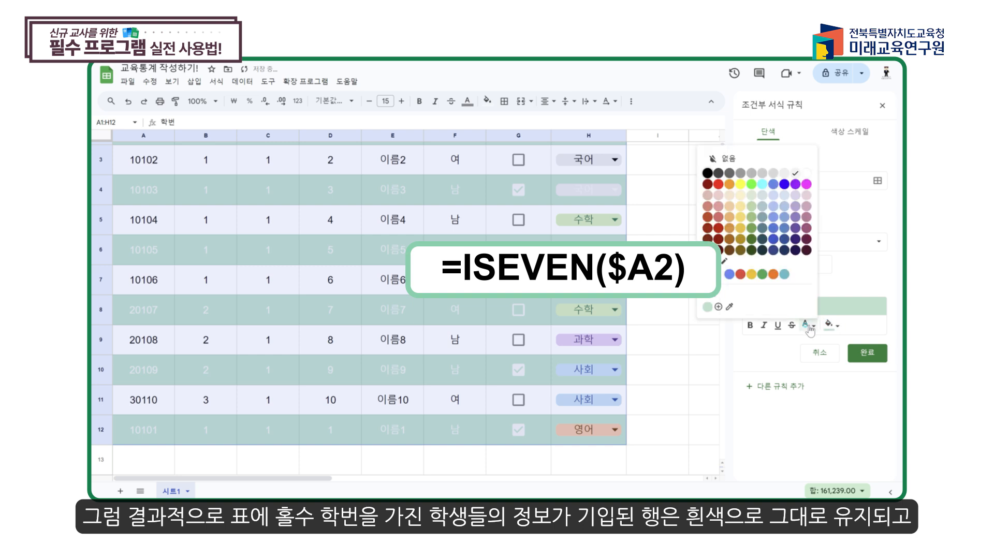
left_click(711, 172)
left_click(806, 325)
left_click(709, 175)
Set the rule's fill color to very light gray, save the rule and close the conditional formatting settings.
left_click(830, 325)
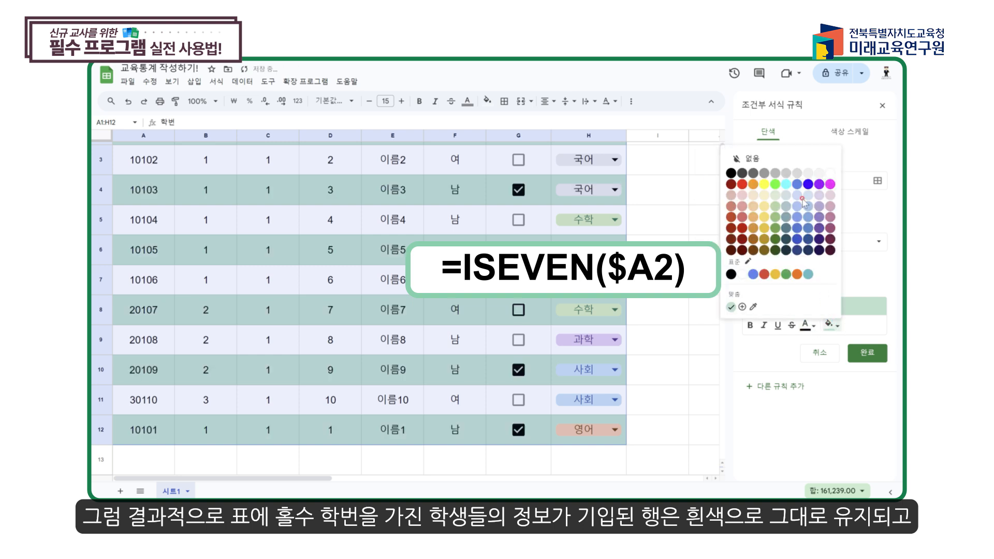
left_click(817, 175)
left_click(867, 353)
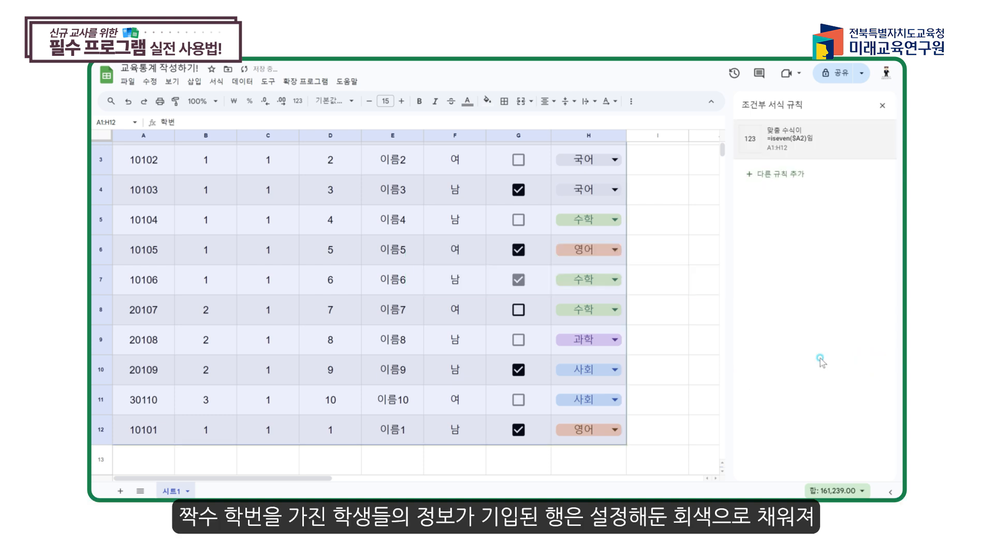
left_click(685, 351)
left_click(882, 106)
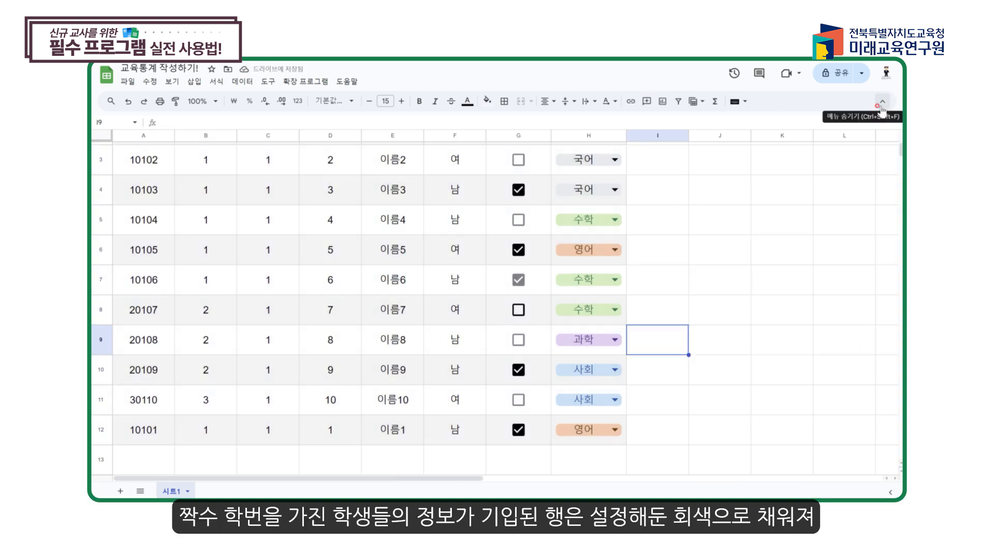
Review the shaded rows and highlight the matching student-number cells A2 and A12 together.
scroll(337, 221, "down", 2)
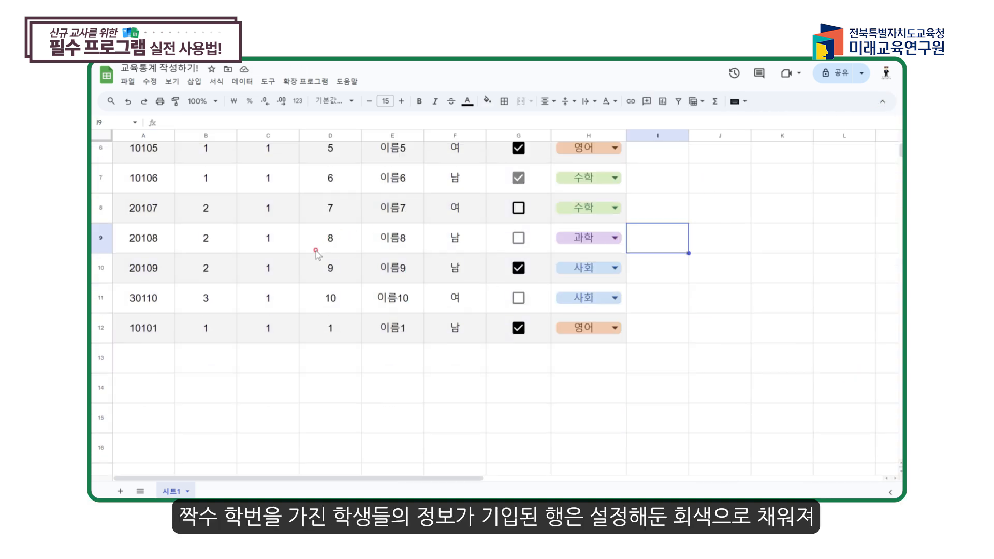
scroll(311, 259, "up", 3)
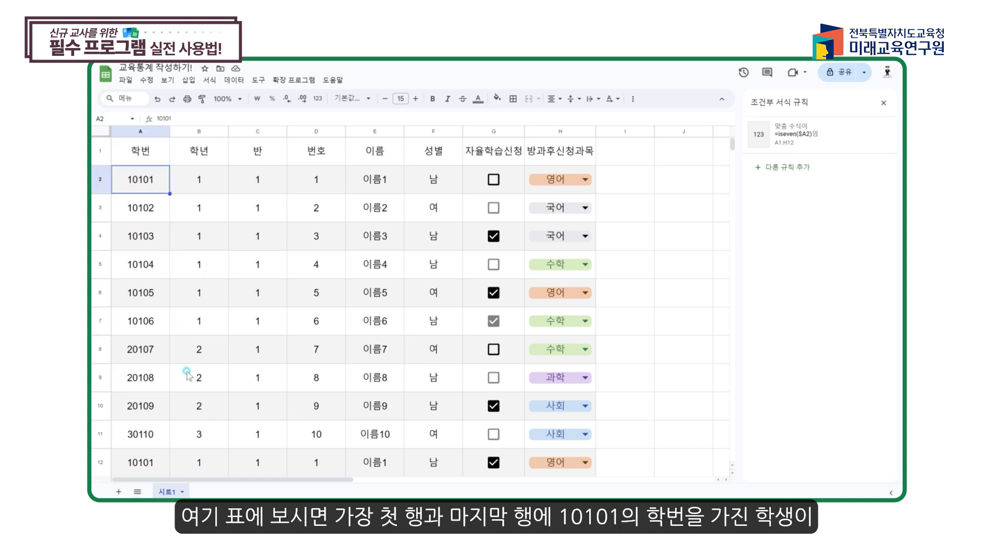
left_click(146, 468, "ctrl")
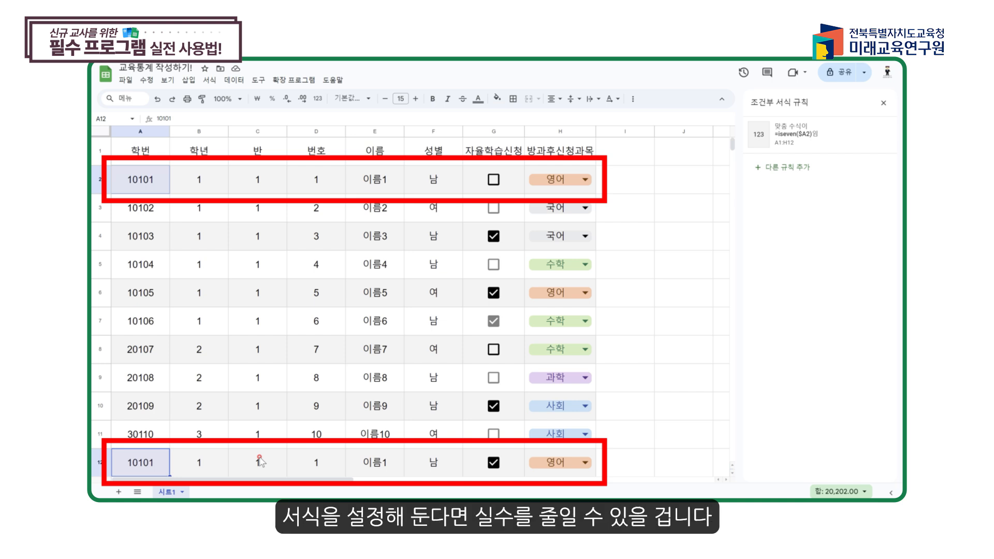
left_click(230, 220)
Add another conditional formatting rule for the student-number cells A2:A12.
left_click_drag(155, 181, 162, 457)
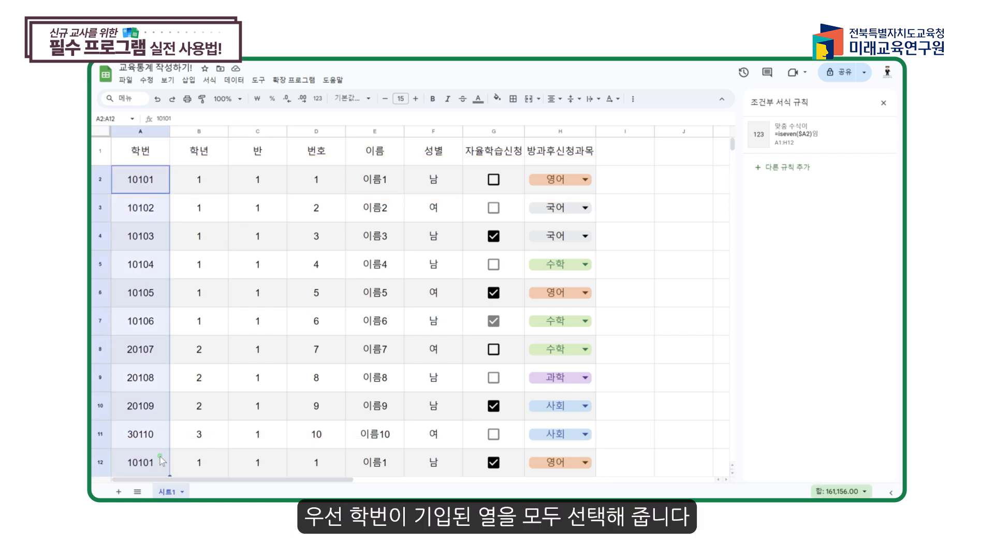
right_click(162, 458)
mouse_move(202, 444)
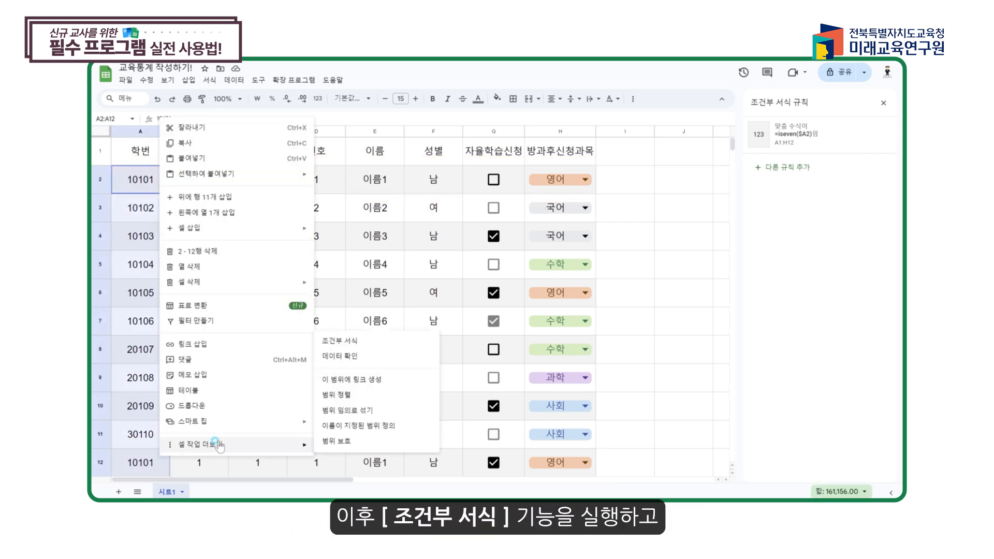
left_click(368, 342)
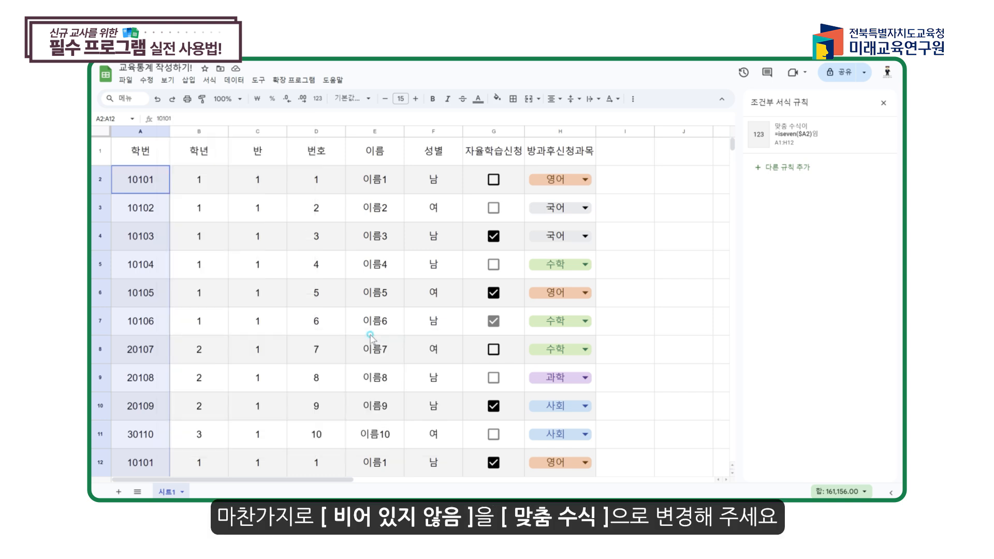
left_click(784, 167)
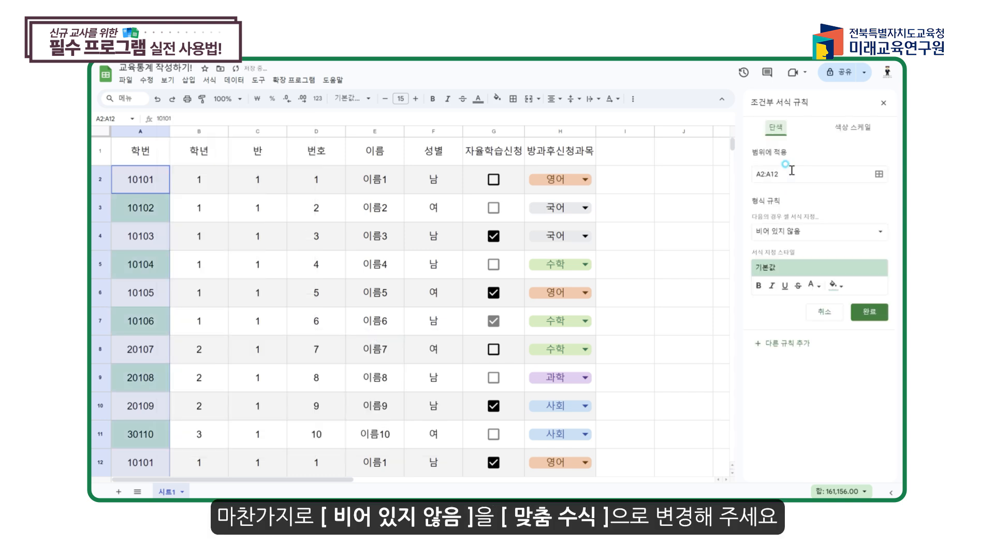
Switch the new rule's condition to a custom formula (맞춤 수식) and enter =countif(A:A,$A2)>1.
left_click(851, 236)
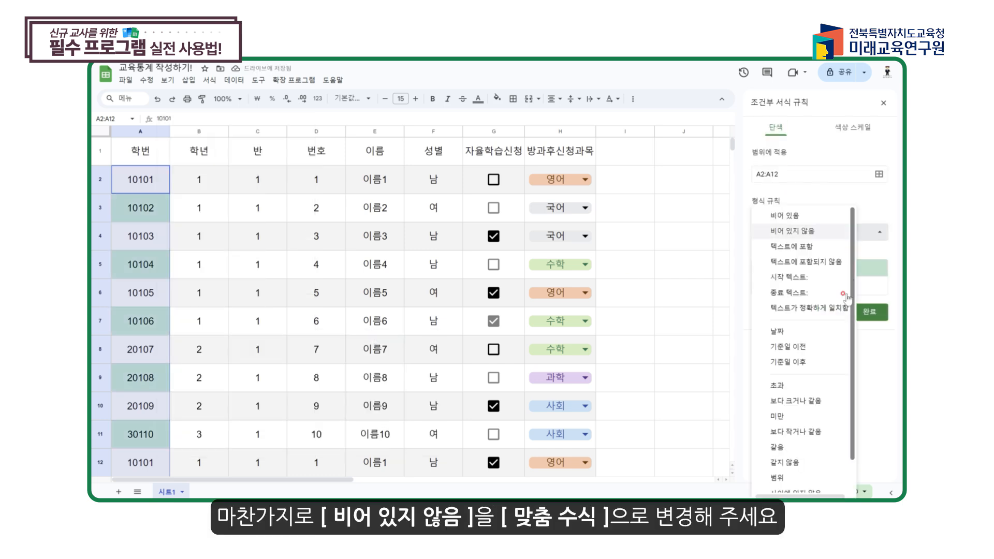
scroll(815, 465, "down", 2)
left_click(815, 481)
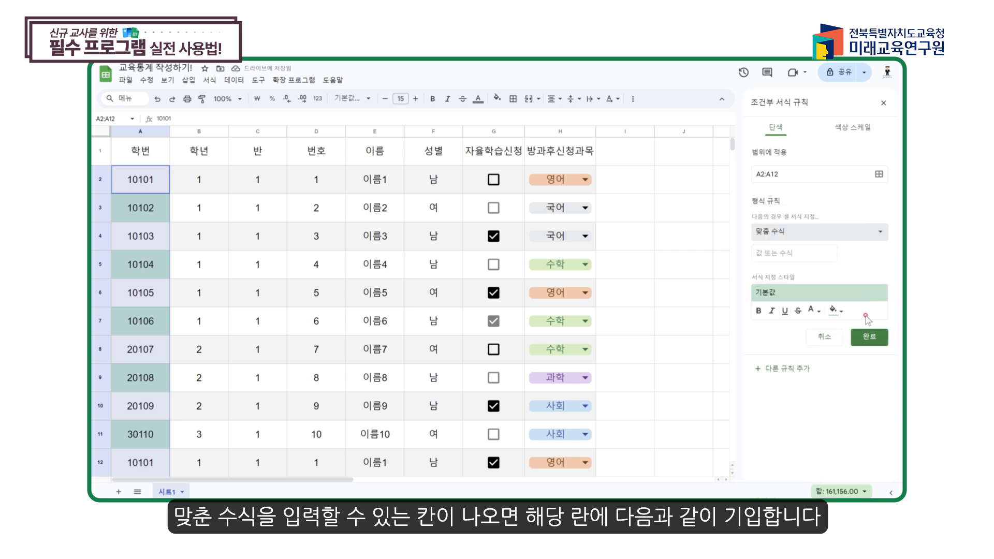
left_click(868, 336)
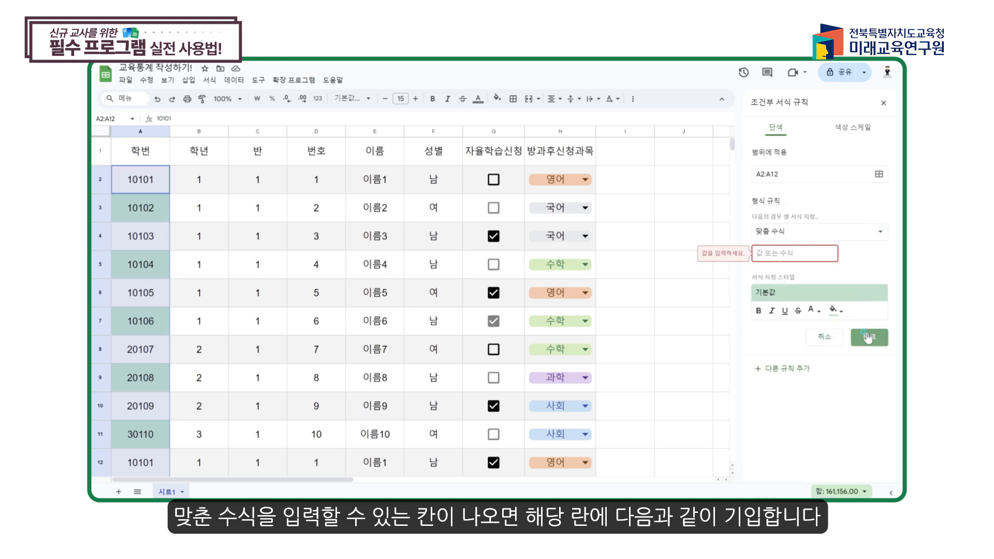
left_click(787, 253)
key("ctrl+v")
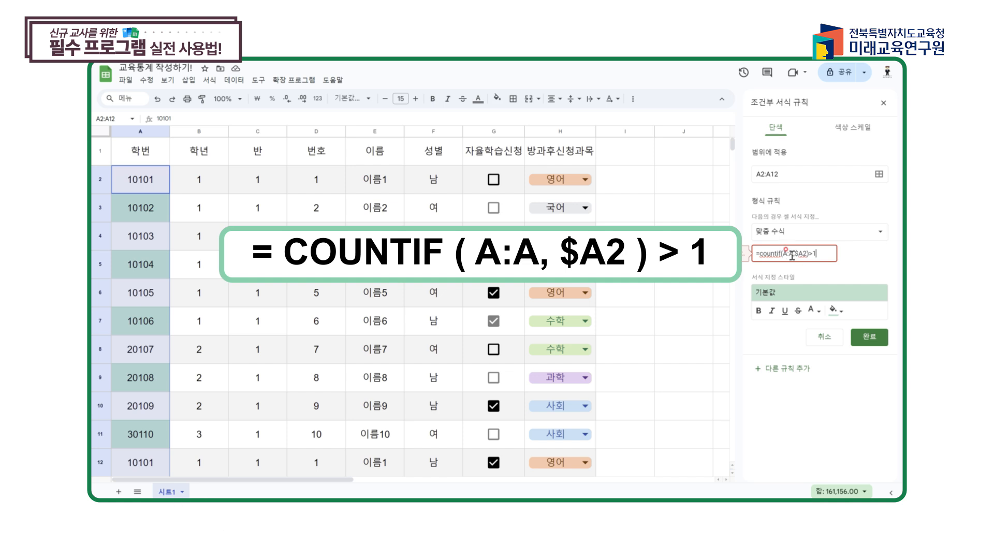
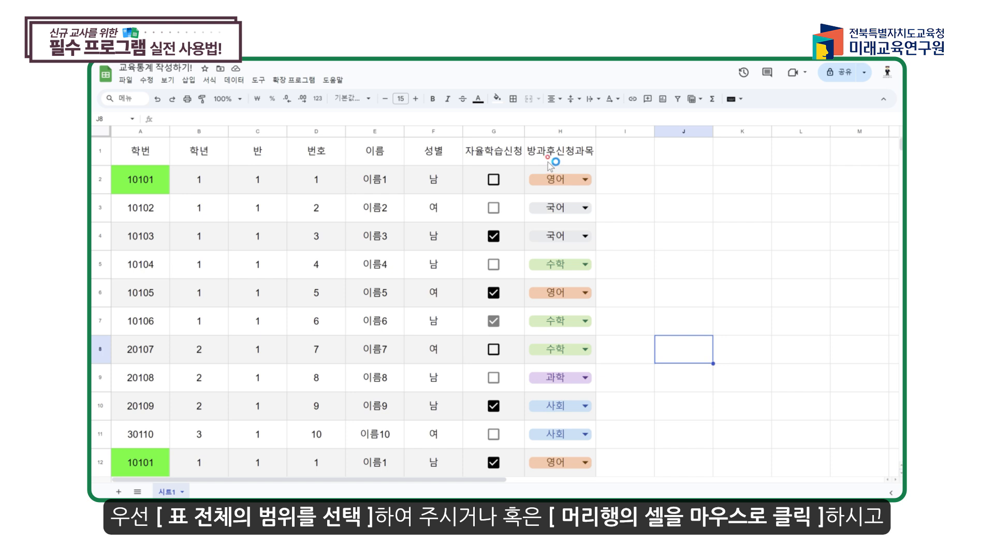
Try to create a filter (필터 만들기) on the roster from header cell H1.
left_click(550, 164)
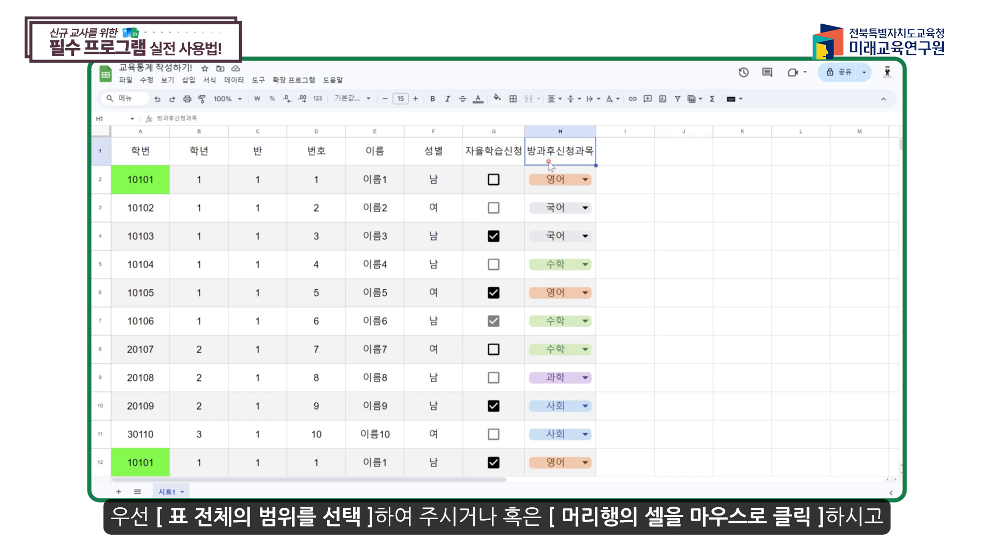
left_click(234, 80)
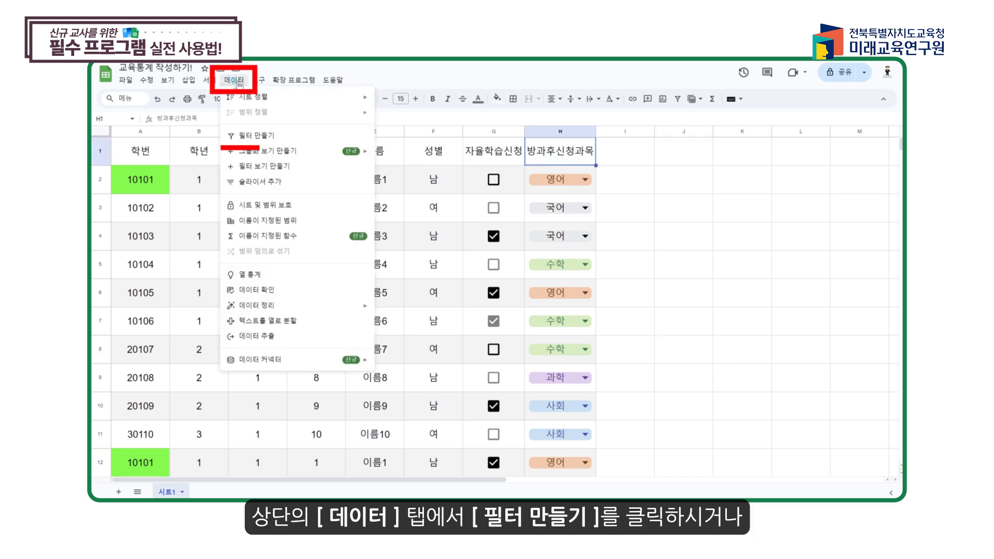
left_click(252, 137)
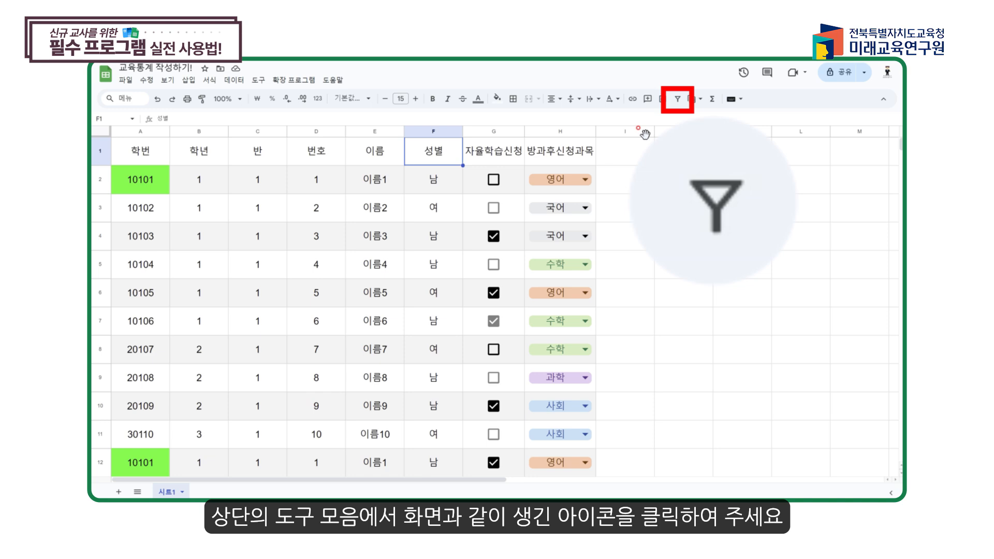
Create a filter on the roster and sort the table by the 방과후신청과목 column in ascending order.
left_click(677, 99)
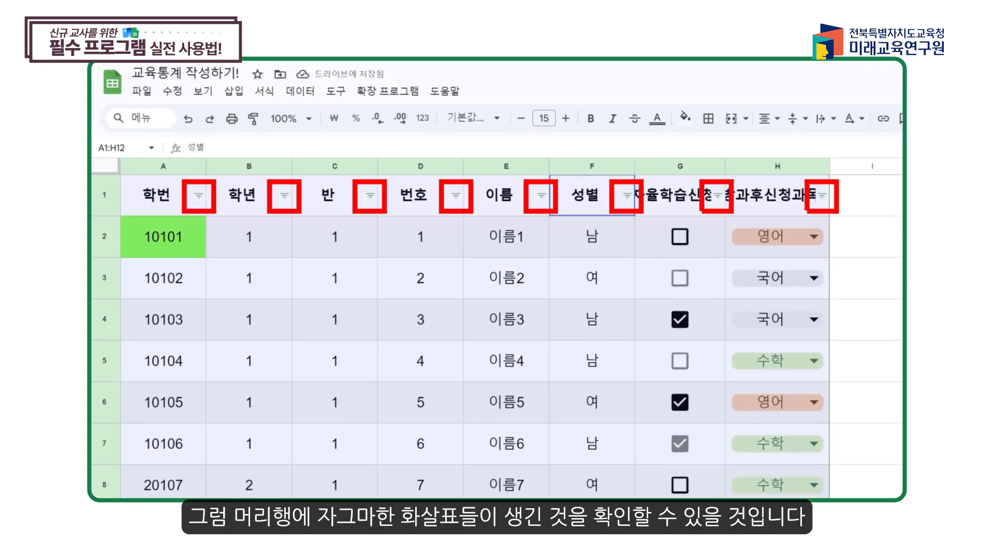
left_click(821, 196)
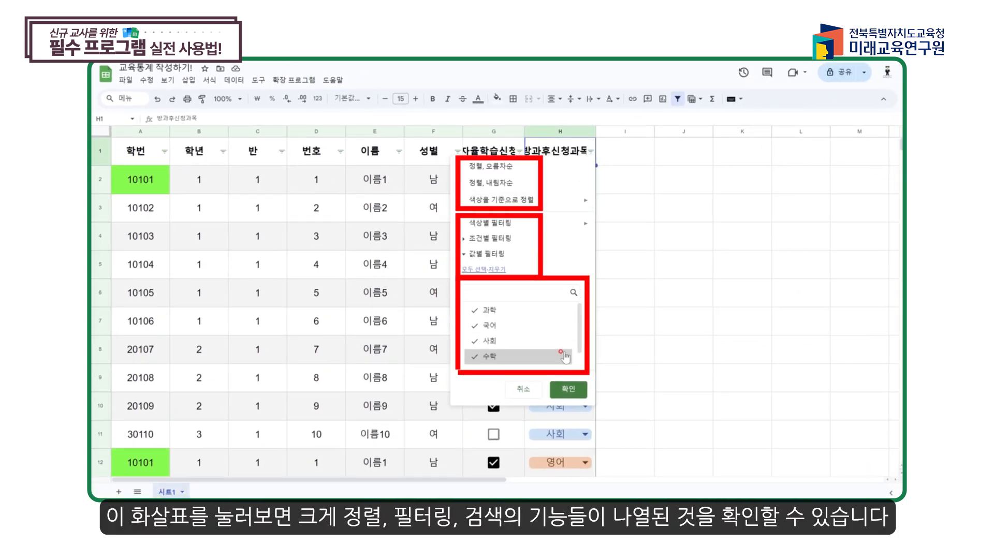
left_click(517, 166)
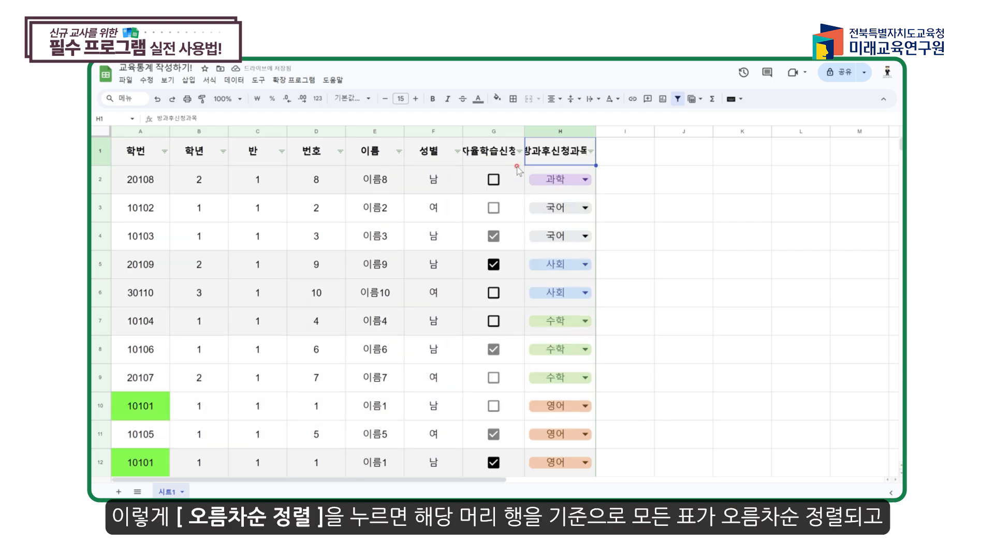
Filter the 방과후신청과목 column by the fill colour light gray 3 (연한 회색 3).
left_click(590, 150)
mouse_move(558, 221)
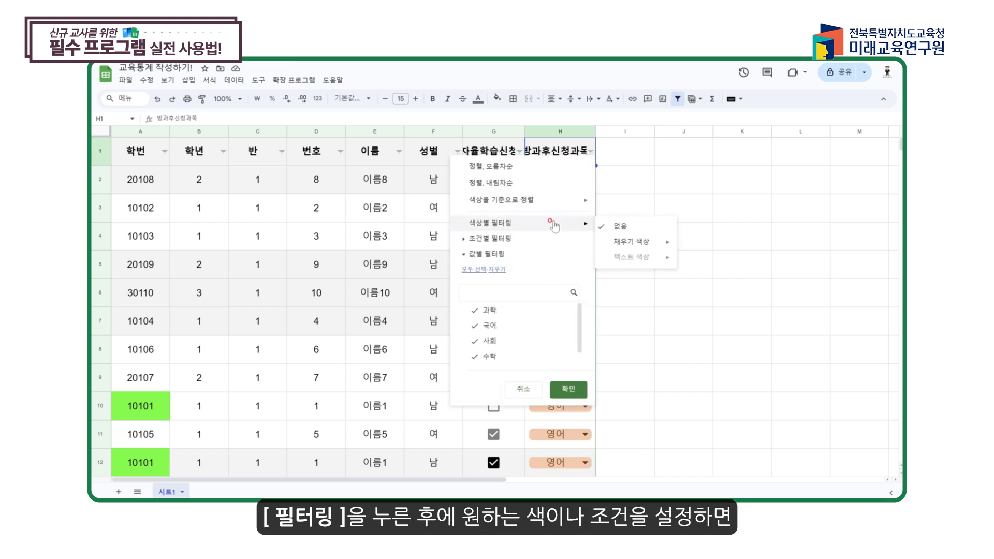
mouse_move(648, 242)
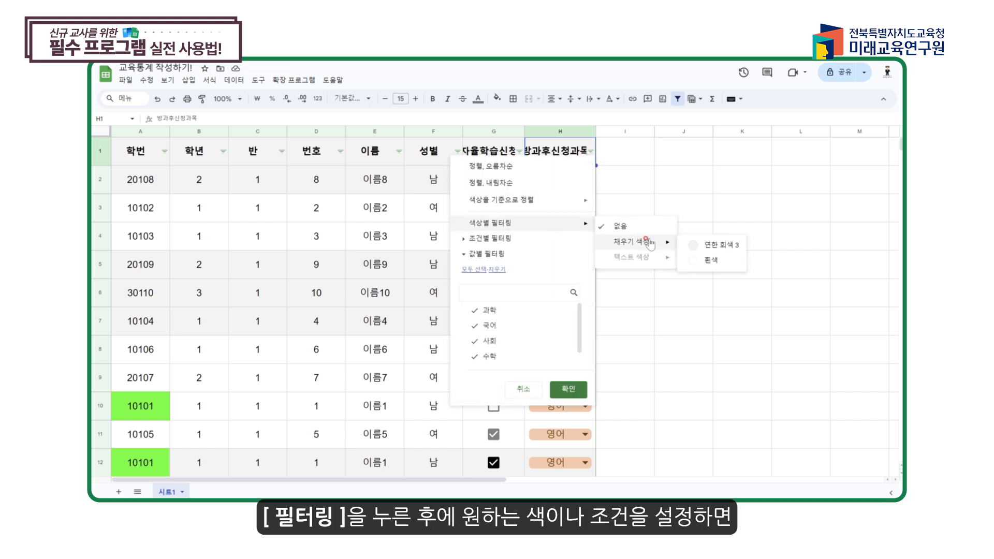
left_click(718, 244)
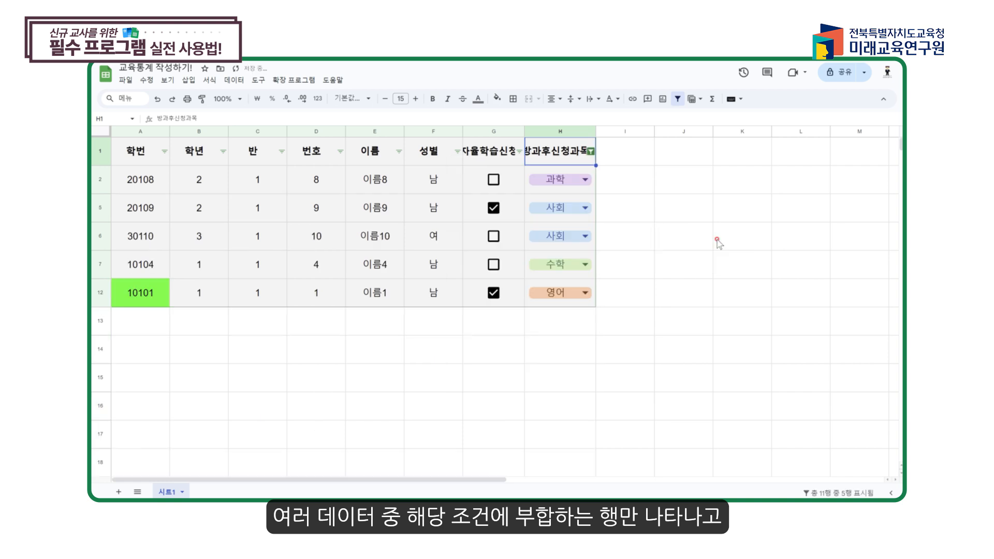
Remove the fill-colour filter from the 방과후신청과목 column by setting it to none (없음).
left_click(590, 150)
mouse_move(567, 226)
left_click(639, 227)
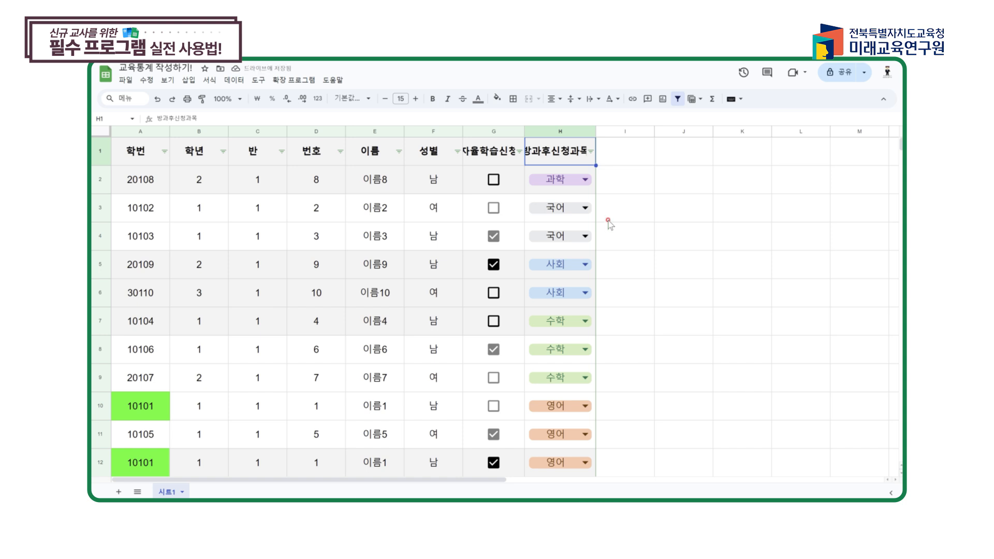
Search the 방과후신청과목 column's filter values for 국, clear the value selection and apply the filter.
left_click(590, 150)
left_click(535, 285)
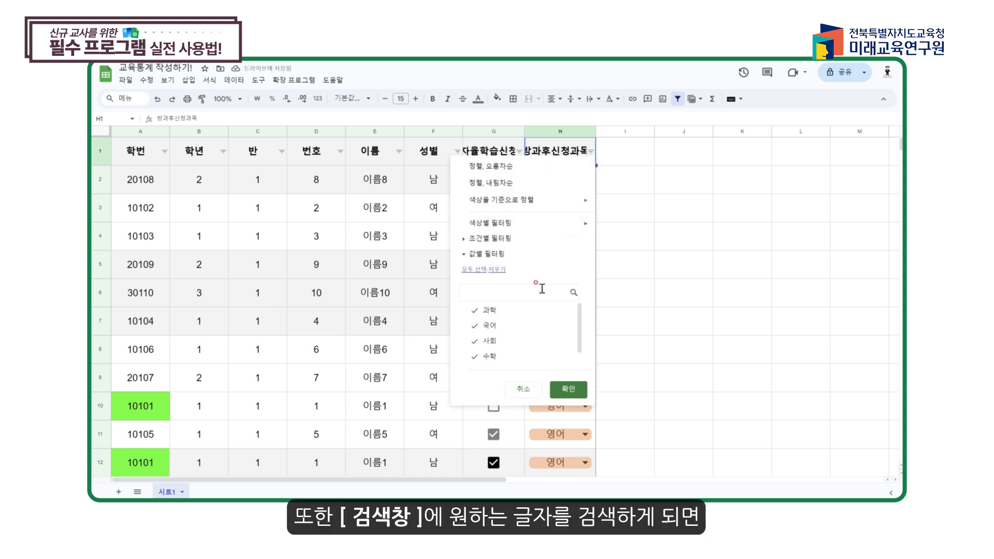
type("국")
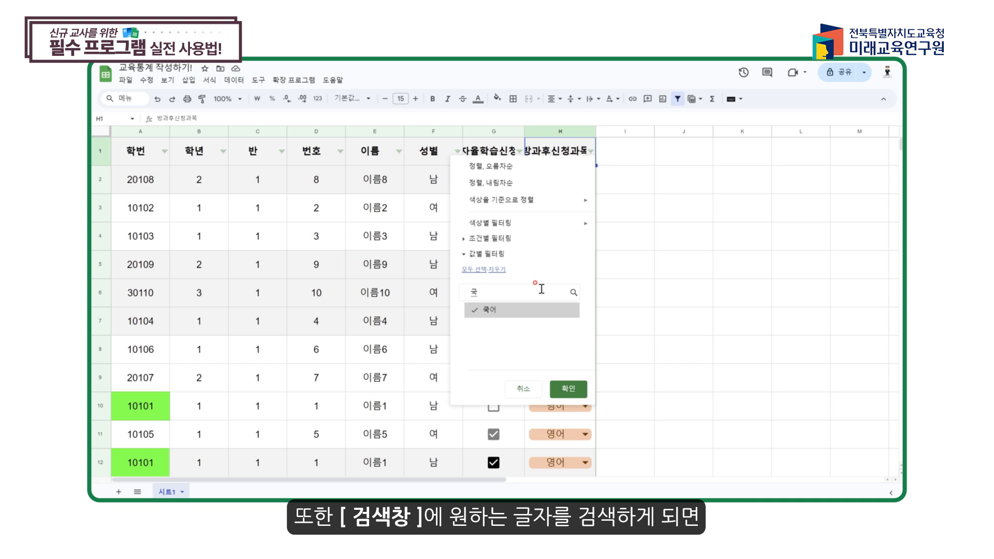
left_click(498, 271)
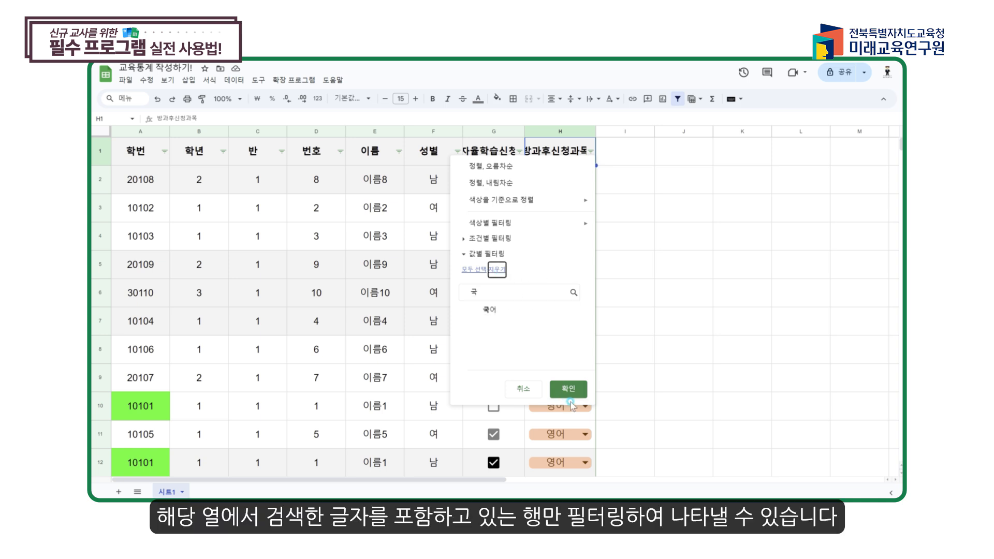
left_click(573, 388)
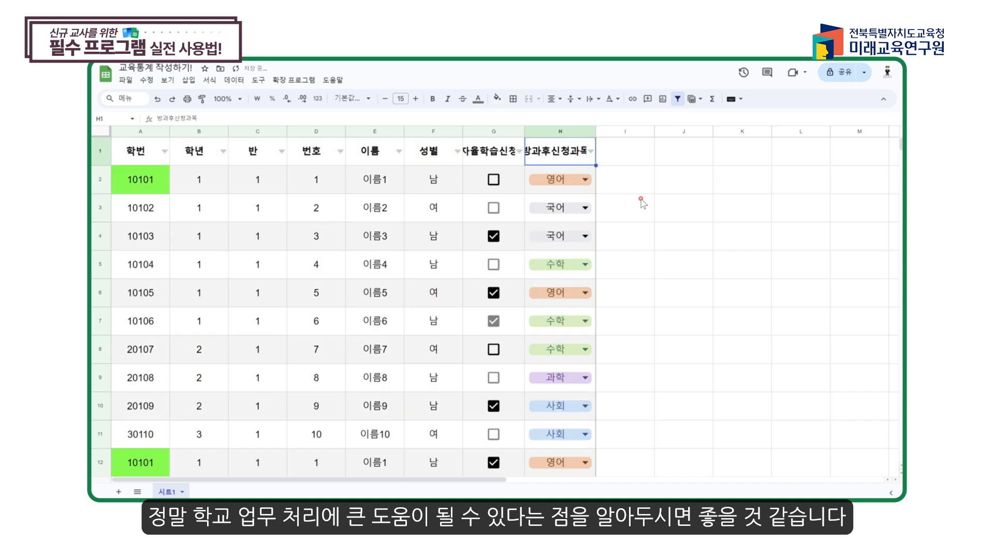
Add a slicer (슬라이서) for the roster from header cell F1 and set its column to 자율학습신청.
left_click(641, 200)
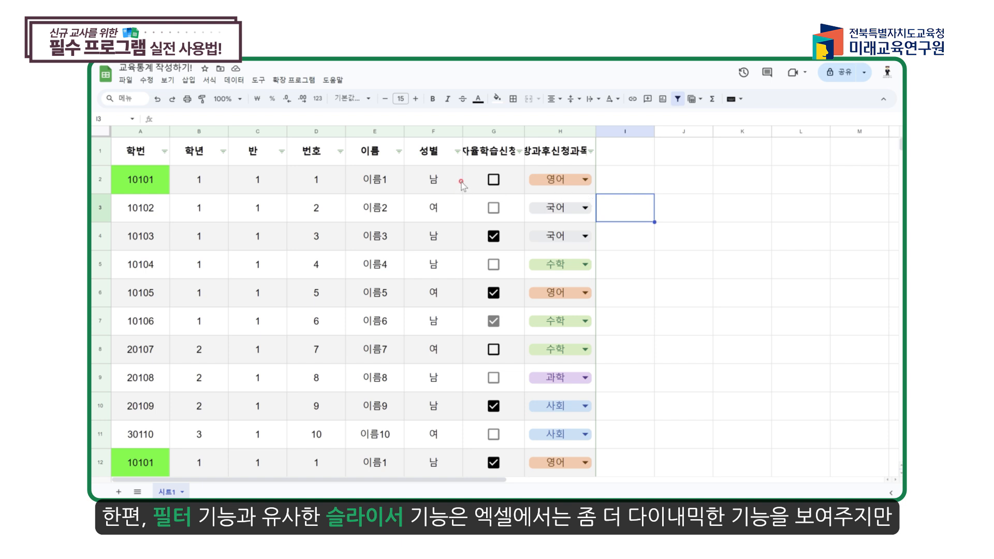
left_click(429, 155)
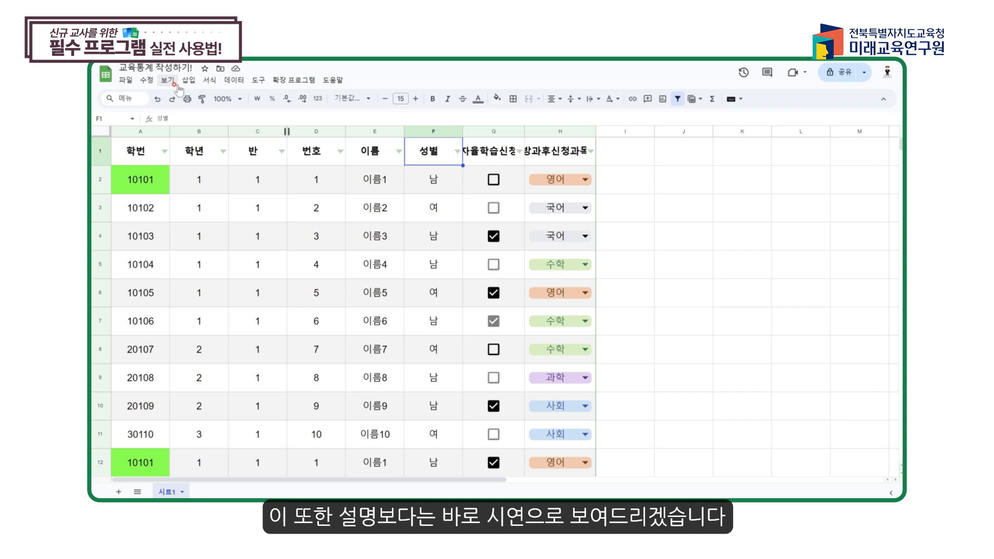
left_click(210, 80)
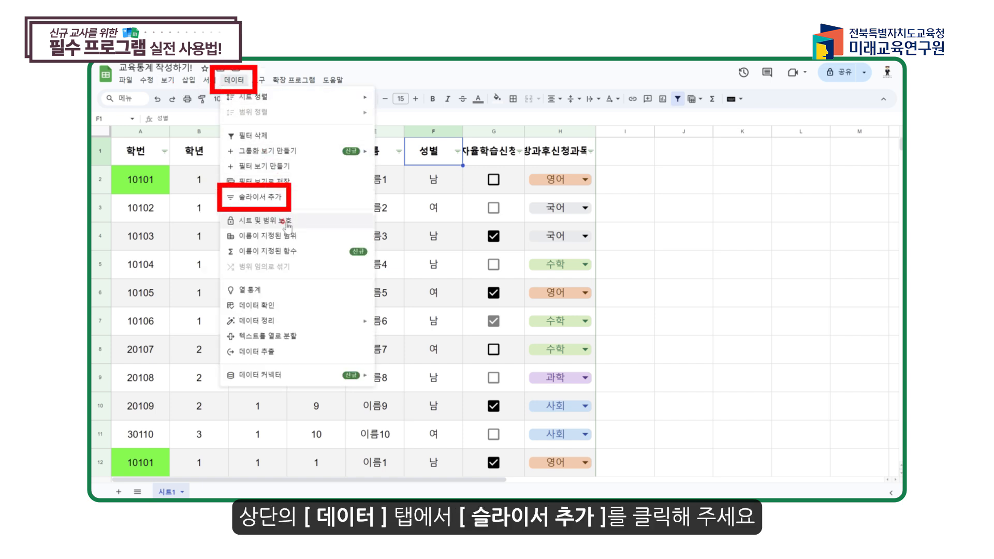
left_click(295, 198)
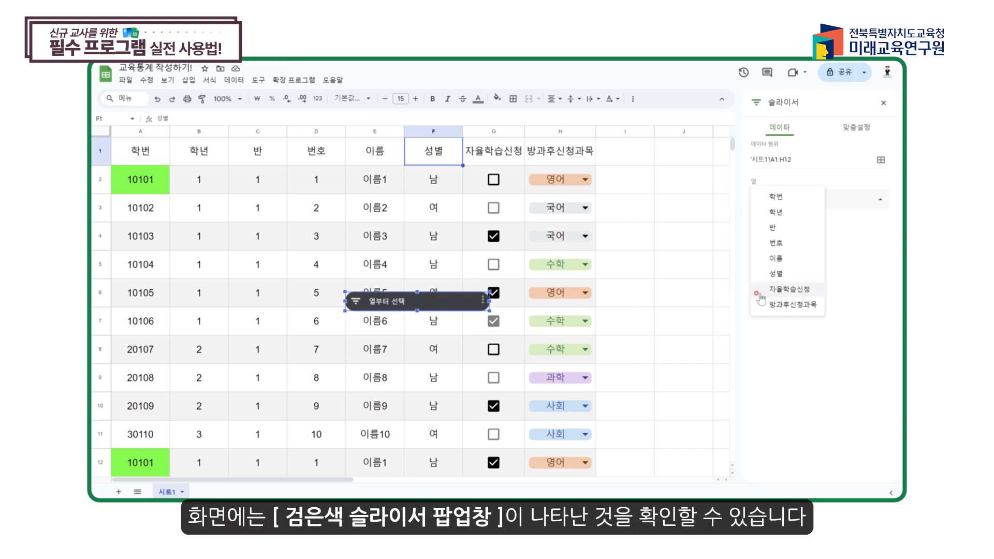
left_click(772, 259)
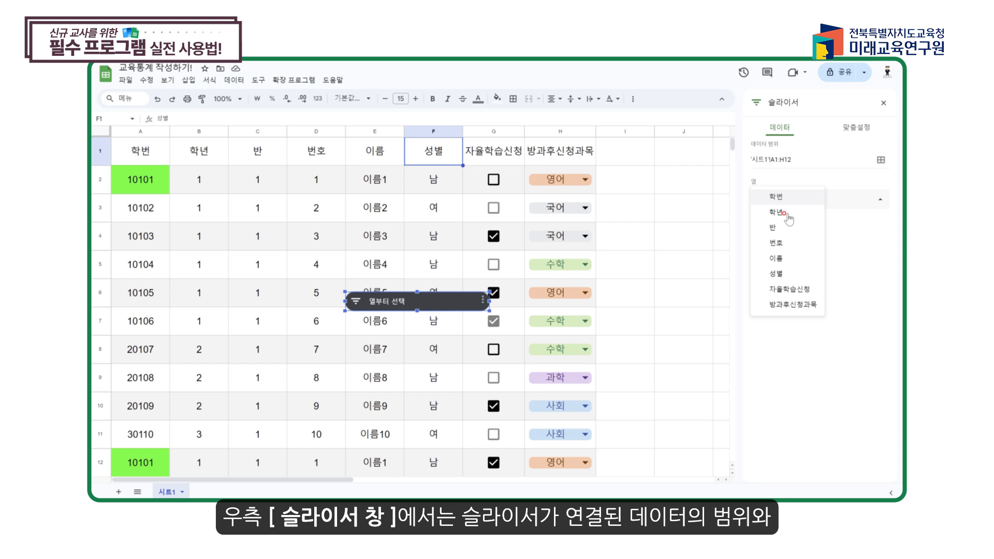
left_click(789, 303)
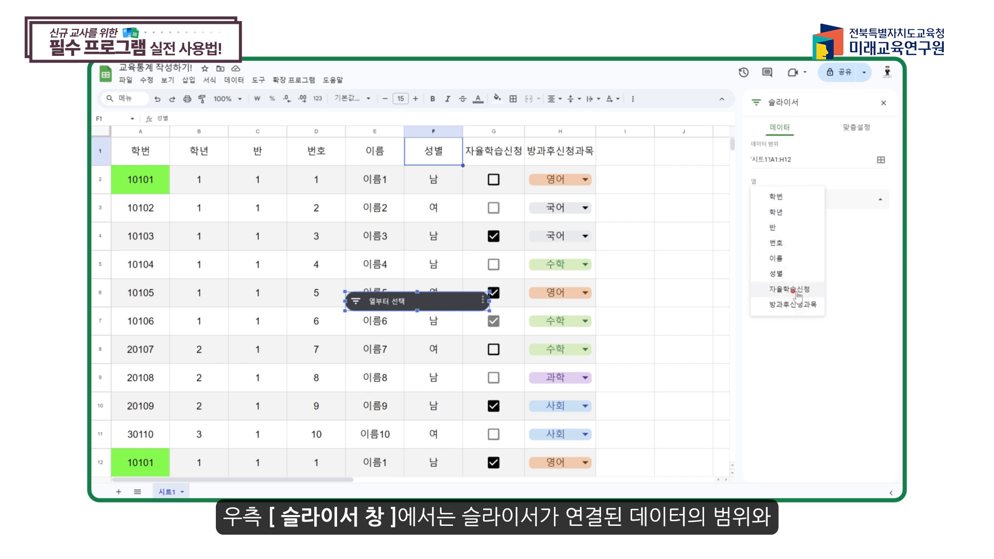
left_click(789, 290)
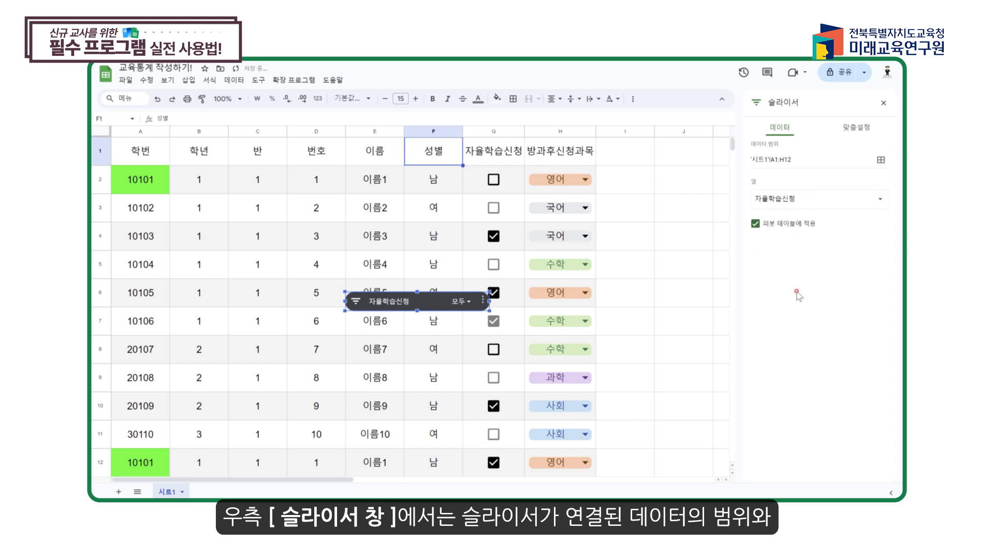
Customize the slicer's title with the Black Han Sans font at size 14.
left_click(859, 129)
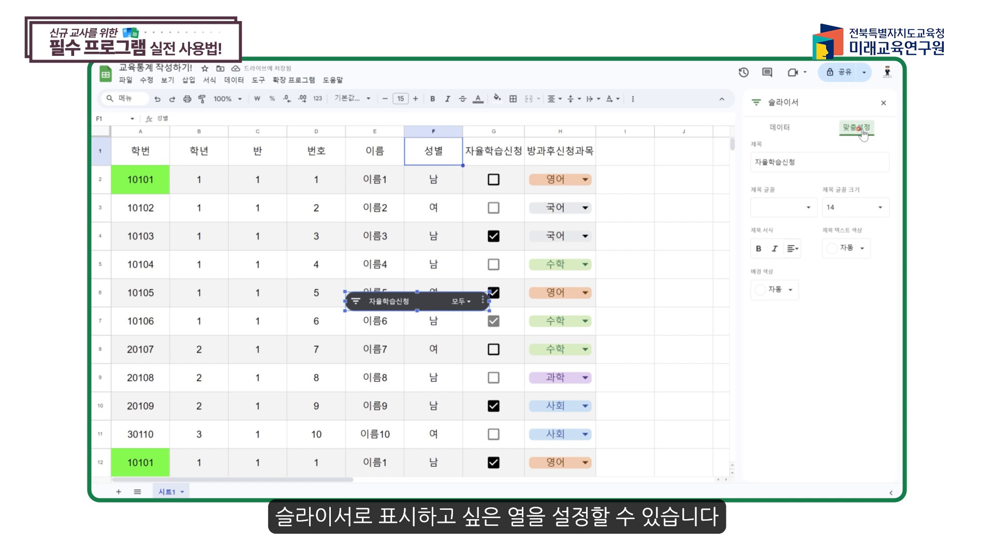
left_click(803, 207)
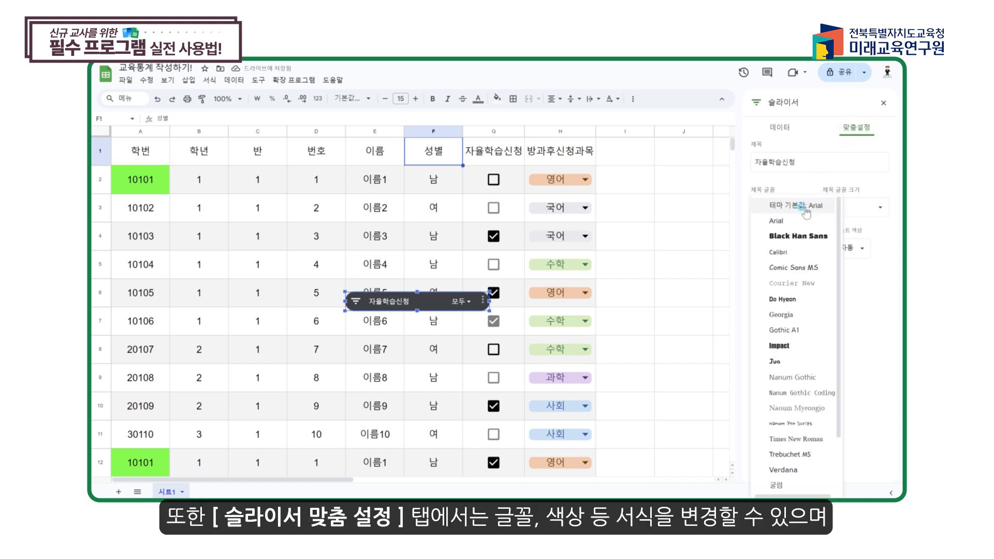
left_click(803, 236)
left_click(838, 209)
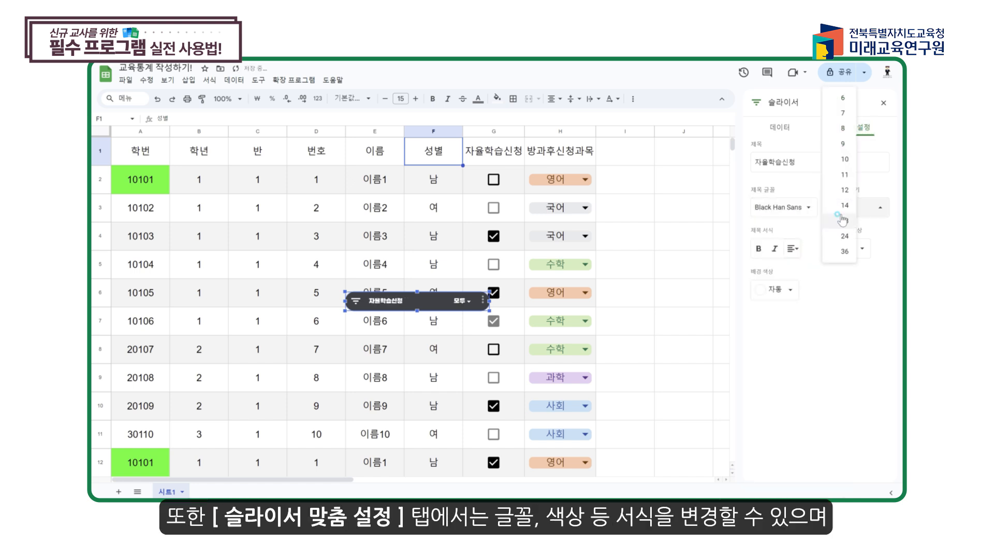
left_click(836, 249)
left_click(844, 207)
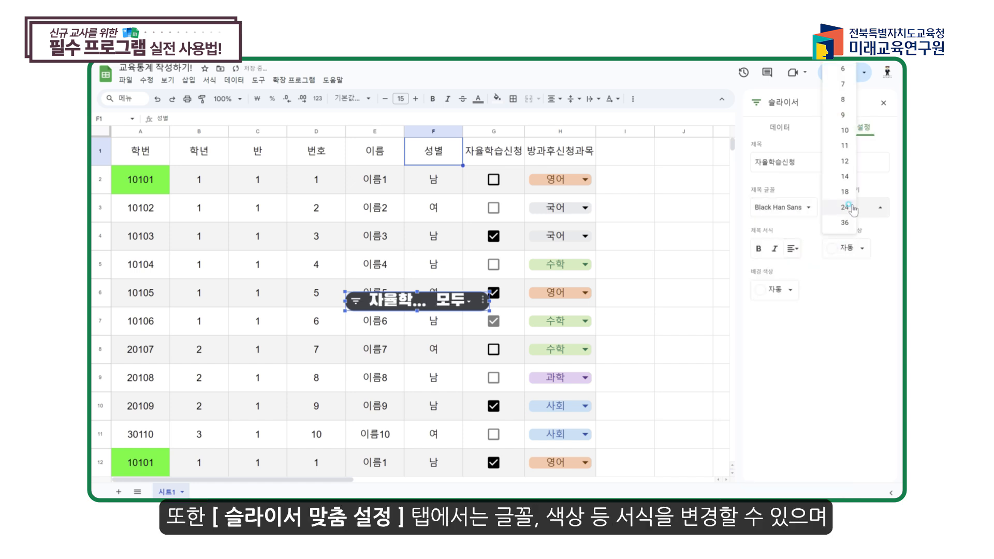
left_click(846, 178)
Set the slicer's title text colour to yellow and its background colour to orange.
left_click(845, 250)
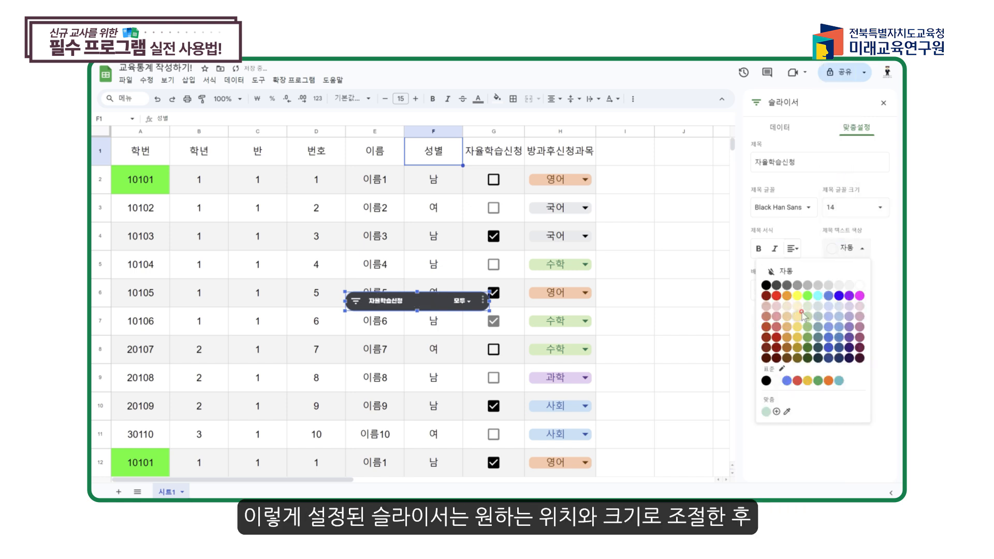
left_click(799, 294)
left_click(790, 289)
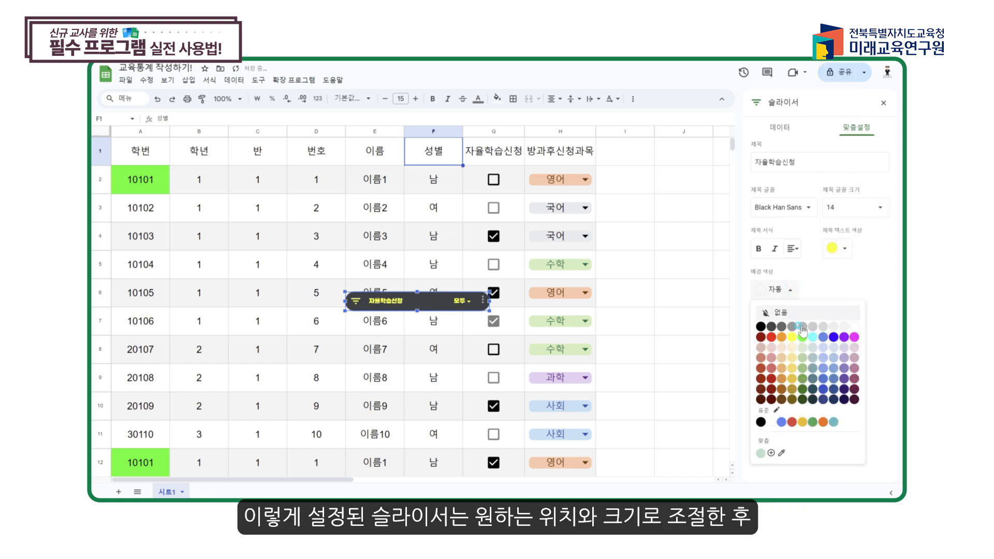
left_click(781, 337)
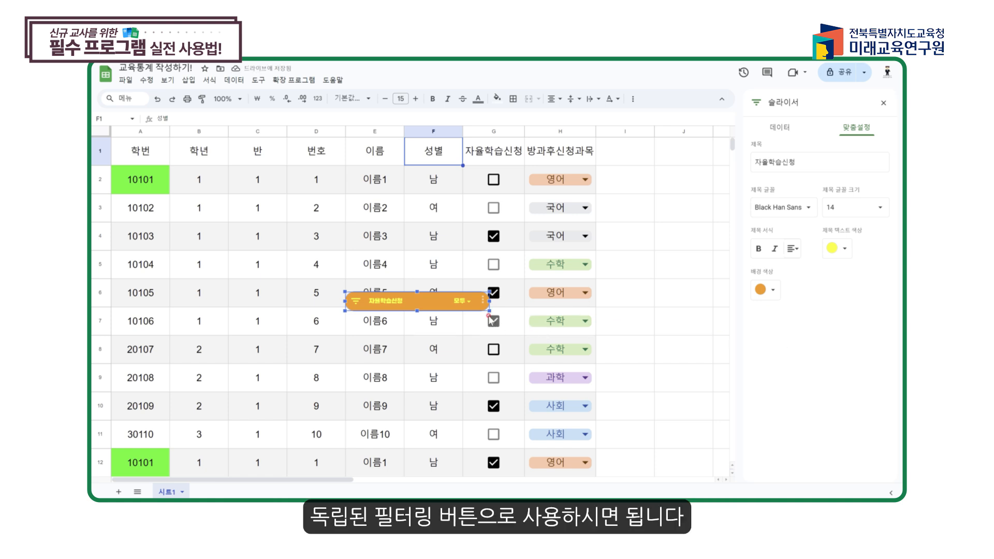
Enlarge the 자율학습신청 slicer and set its title font size to 36.
left_click_drag(487, 309, 576, 322)
left_click(880, 210)
left_click(845, 251)
Move the slicer off the table to the empty cells beside row 2 from column I, and close its settings.
left_click_drag(468, 313, 655, 198)
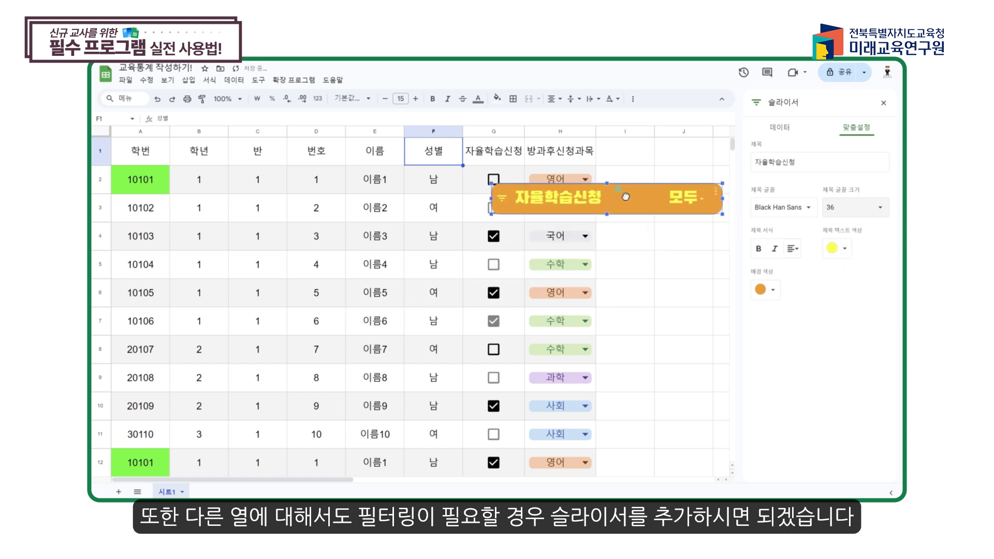
left_click(884, 104)
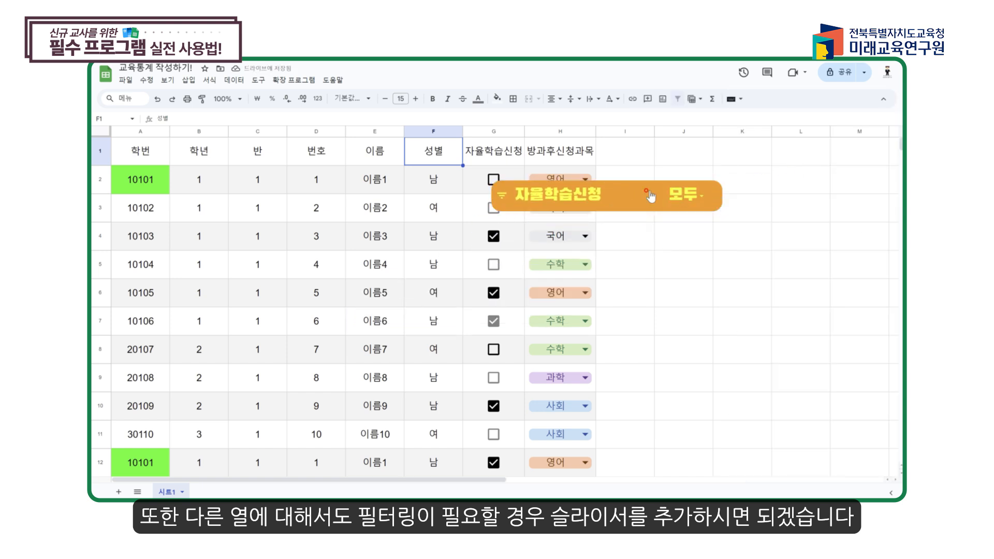
left_click_drag(623, 205, 758, 176)
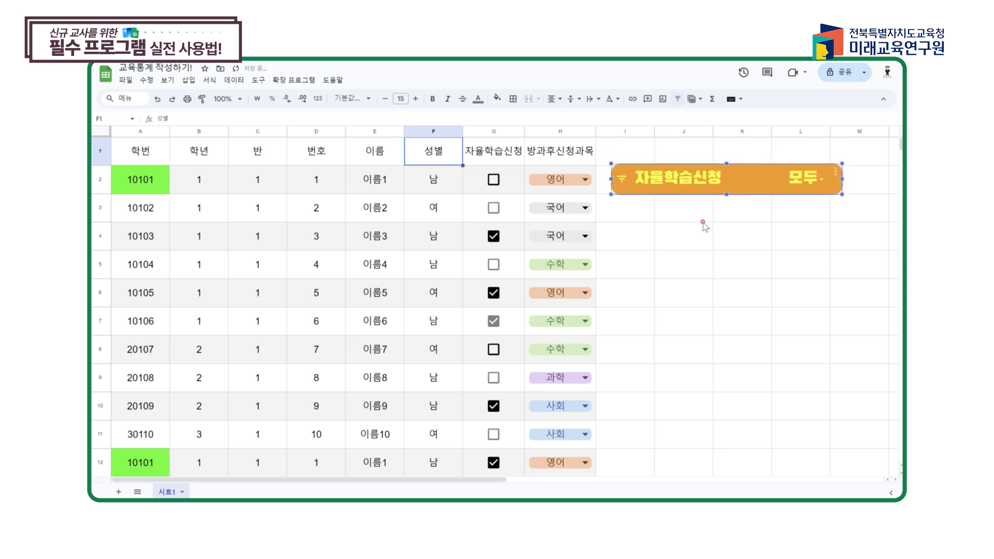
Use the 자율학습신청 slicer to exclude FALSE and show only the TRUE rows.
left_click(621, 178)
left_click(815, 186)
left_click(816, 189)
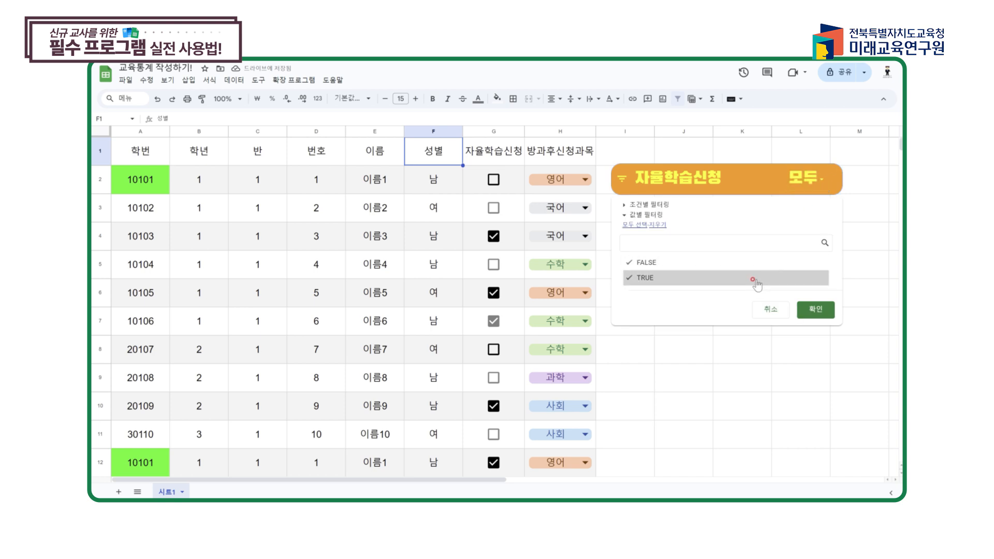
left_click(756, 265)
left_click(815, 309)
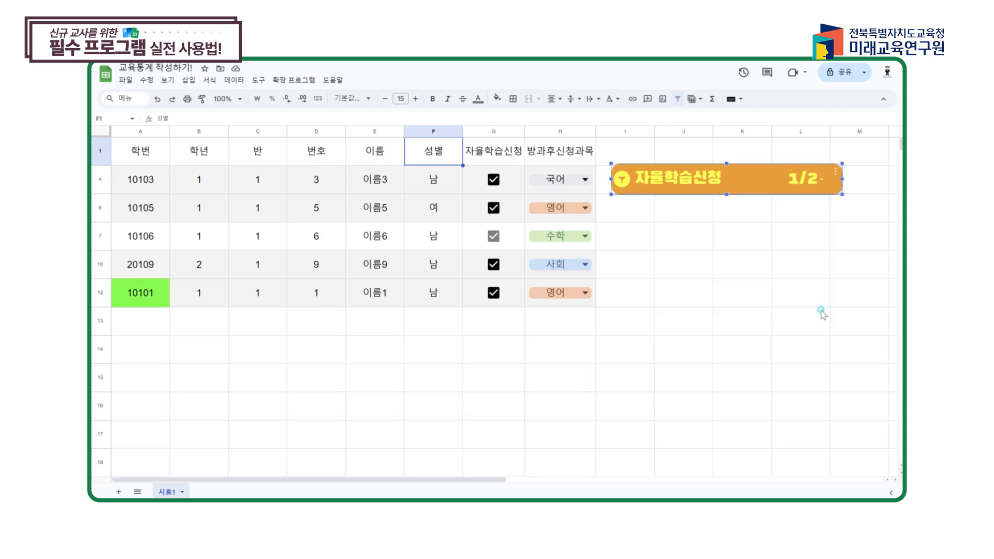
Change the 자율학습신청 slicer to show only the FALSE rows.
left_click(801, 195)
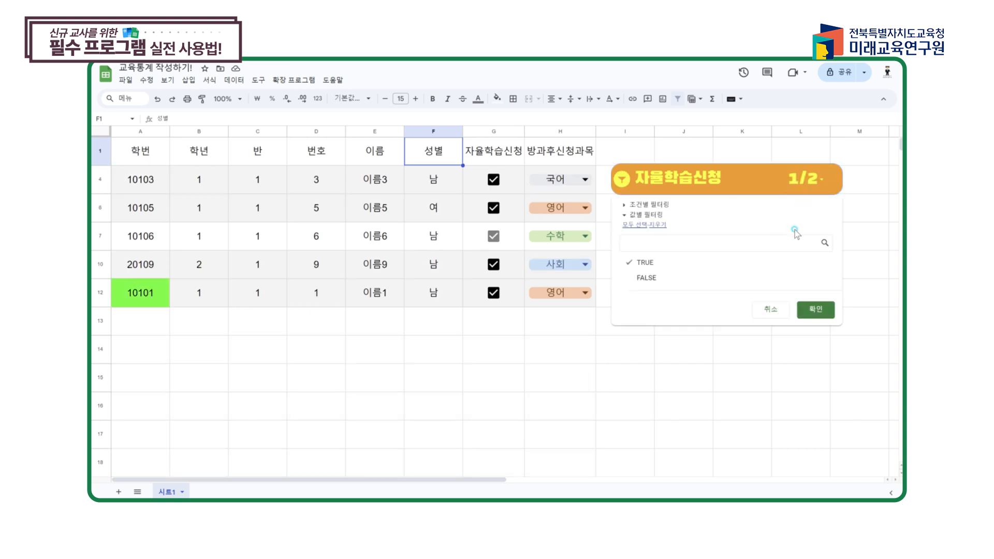
left_click(698, 276)
left_click(701, 262)
left_click(812, 310)
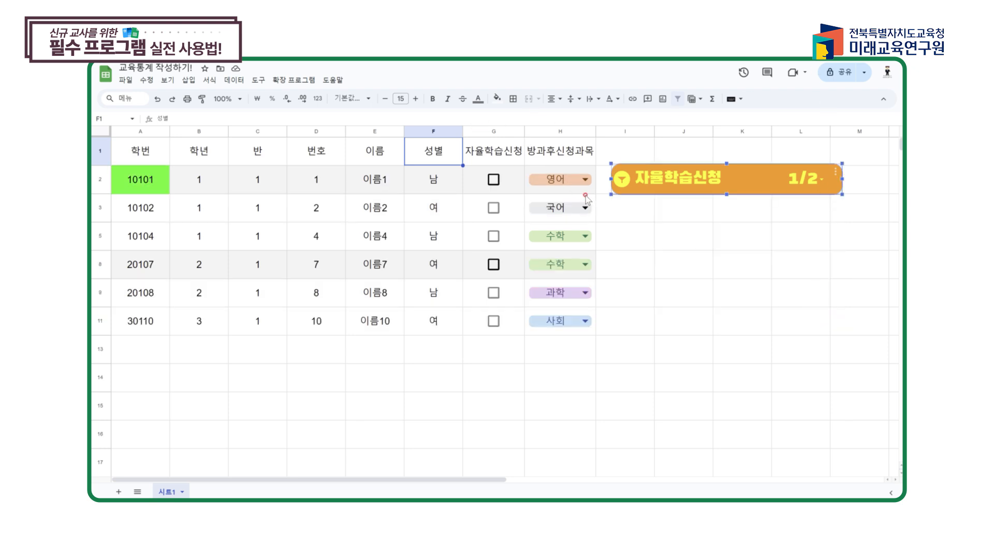
Add a second slicer, place it below the 자율학습신청 slicer and set its column to 방과후신청과목.
left_click(233, 81)
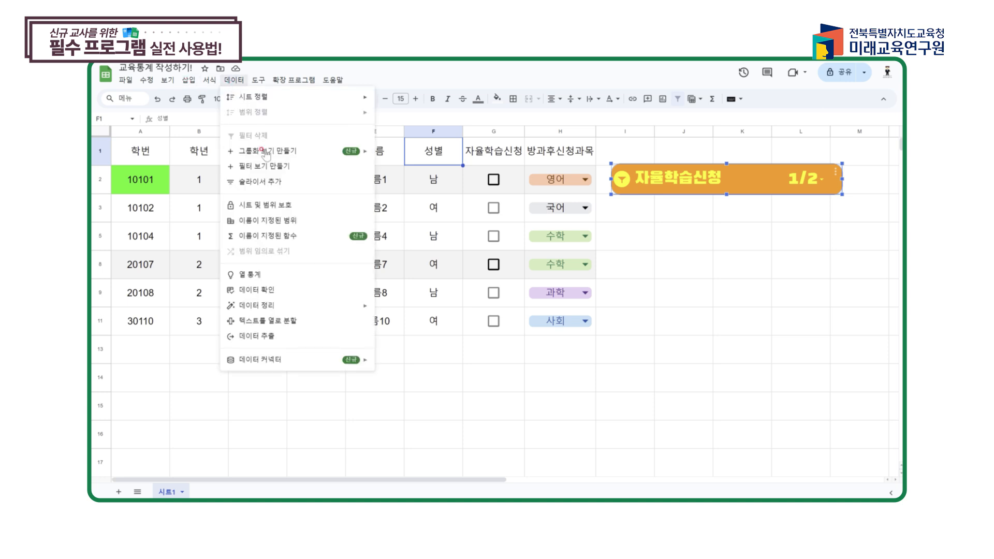
left_click(266, 181)
left_click_drag(458, 307, 724, 233)
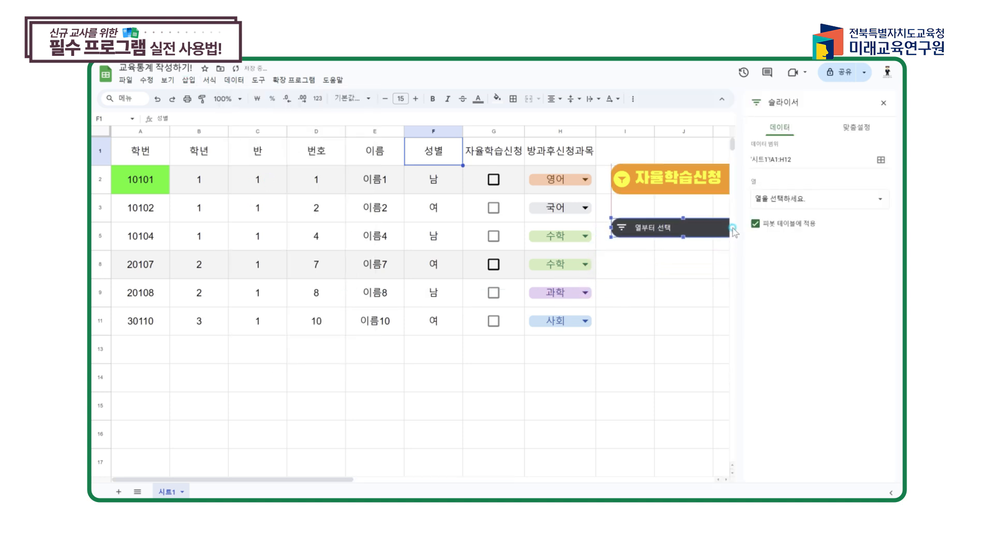
left_click(817, 198)
left_click(796, 303)
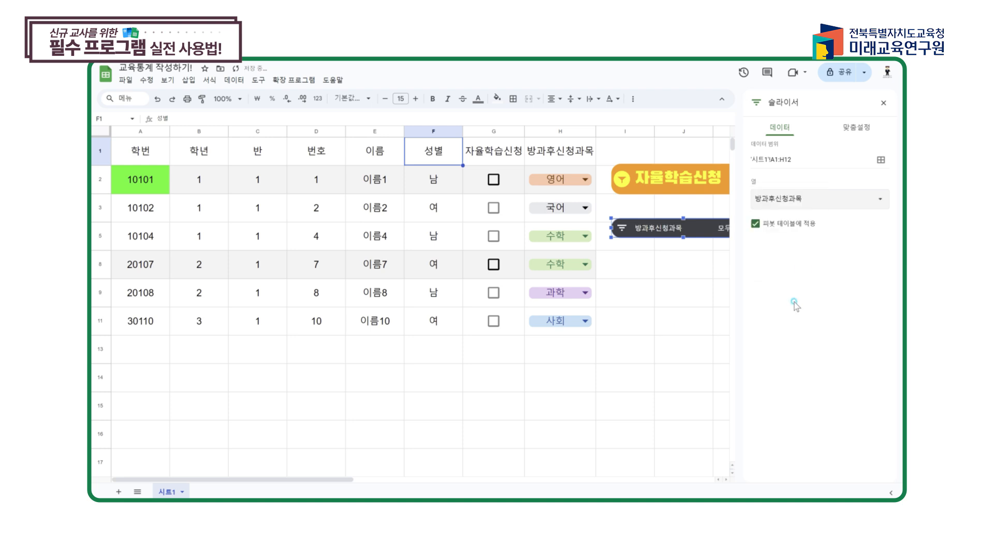
Style the 방과후신청과목 slicer with a yellow title text and an orange background.
left_click(840, 136)
left_click(835, 249)
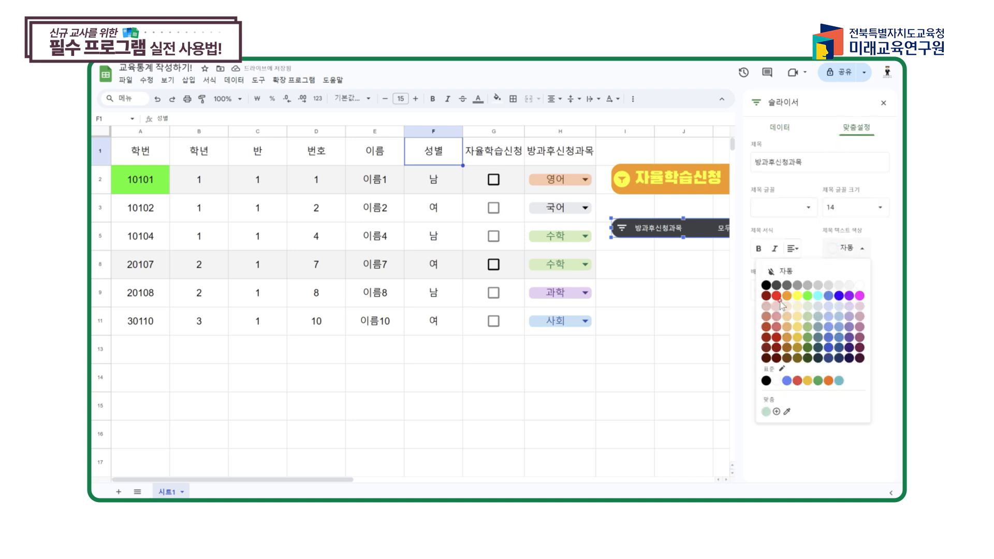
left_click(797, 296)
left_click(771, 289)
left_click(781, 338)
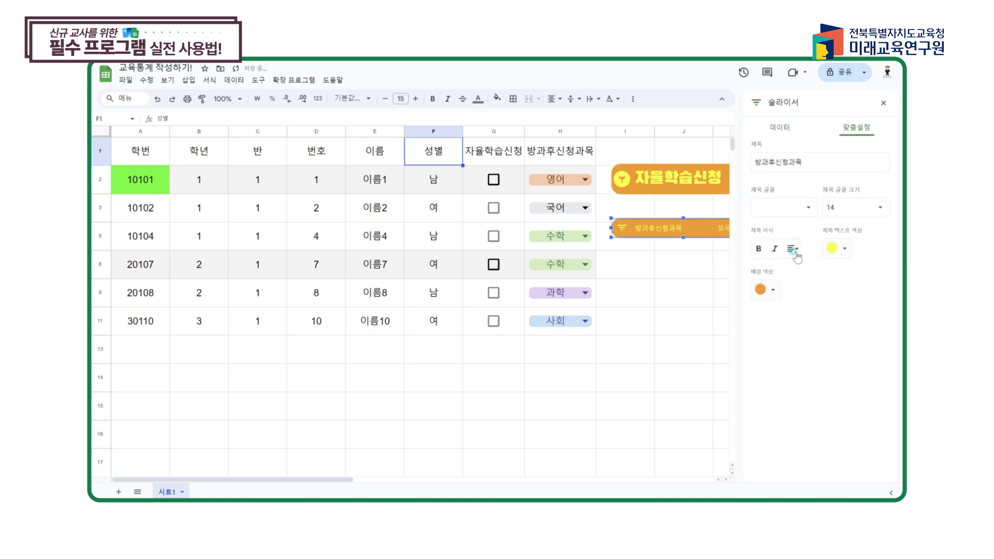
Set the slicer's title to Black Han Sans at size 36, then enlarge the slicer to match the one above.
left_click(805, 207)
left_click(792, 237)
left_click(848, 207)
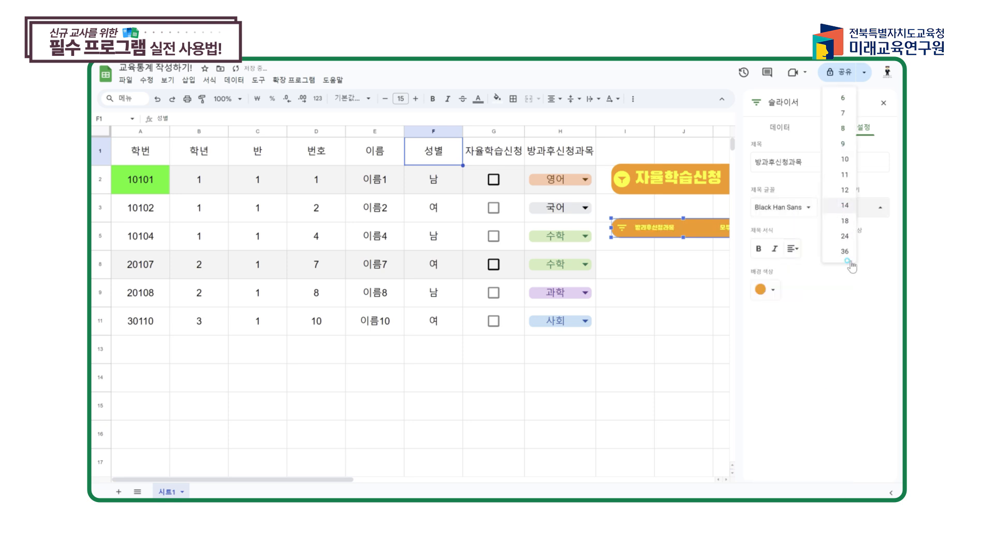
left_click(844, 251)
scroll(687, 253, "down", 2)
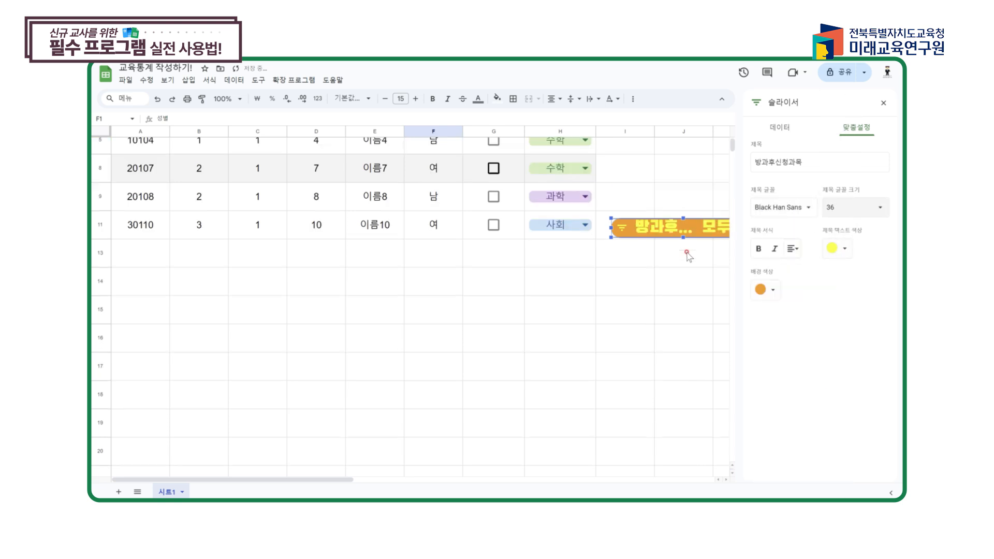
left_click(880, 106)
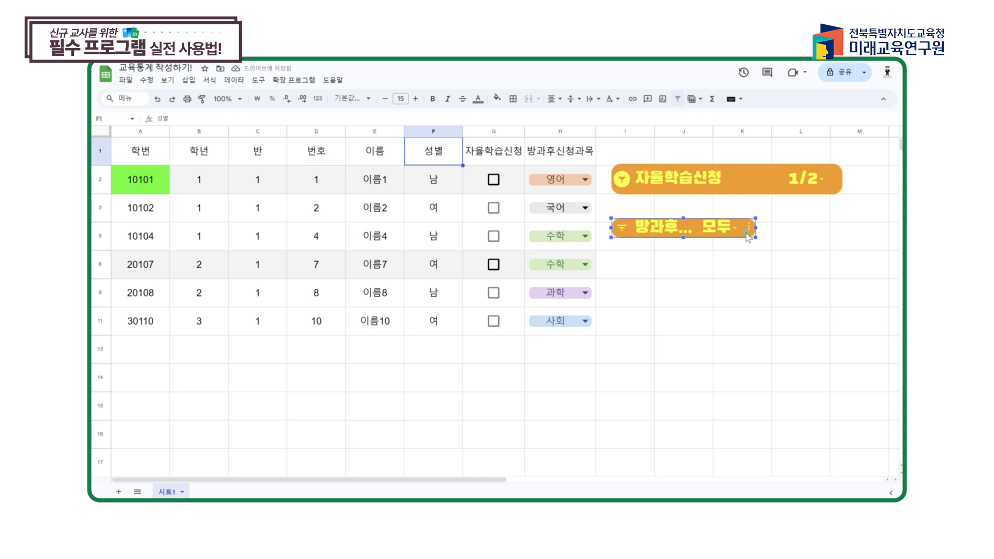
left_click_drag(756, 238, 809, 261)
left_click(807, 287)
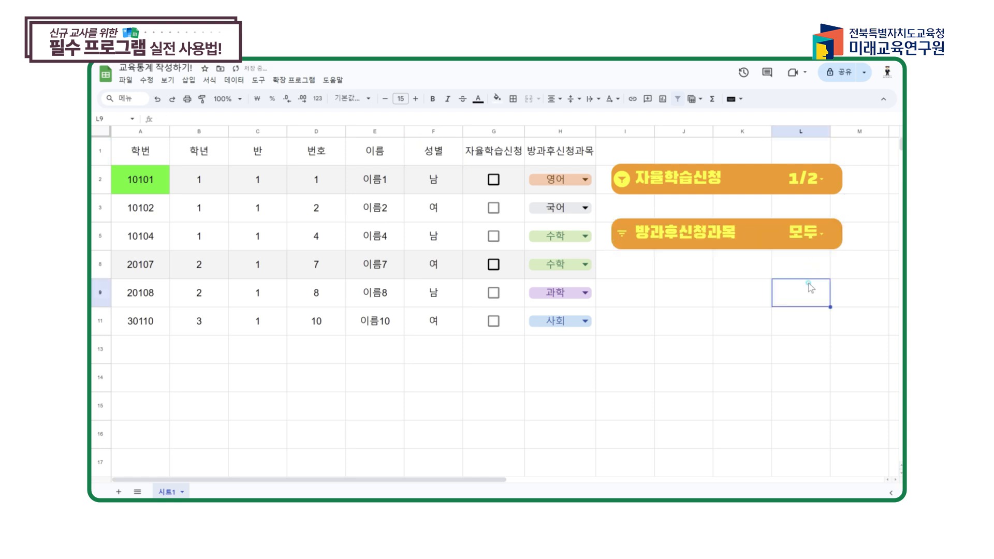
Filter the 방과후신청과목 slicer to show only the 과학 rows.
left_click(806, 237)
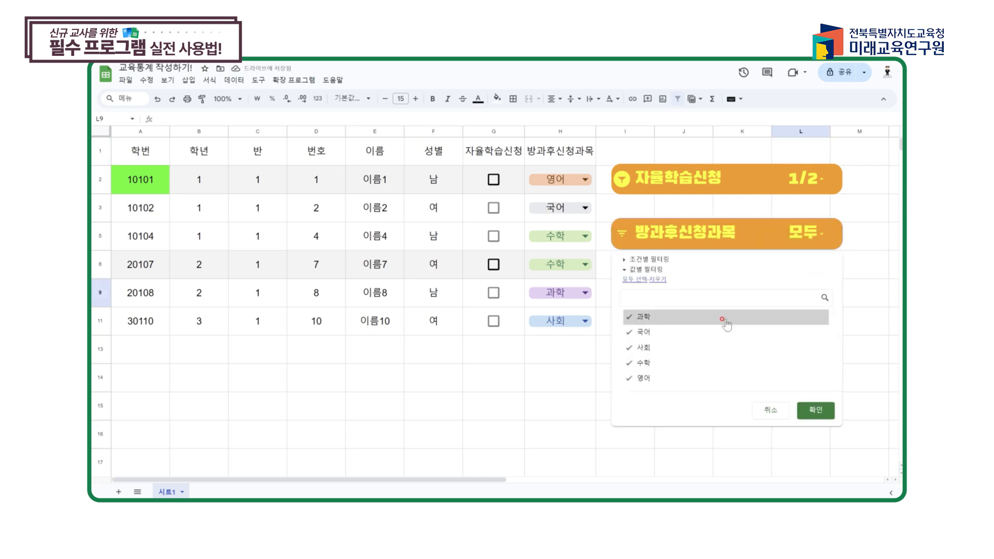
left_click(659, 280)
left_click(656, 317)
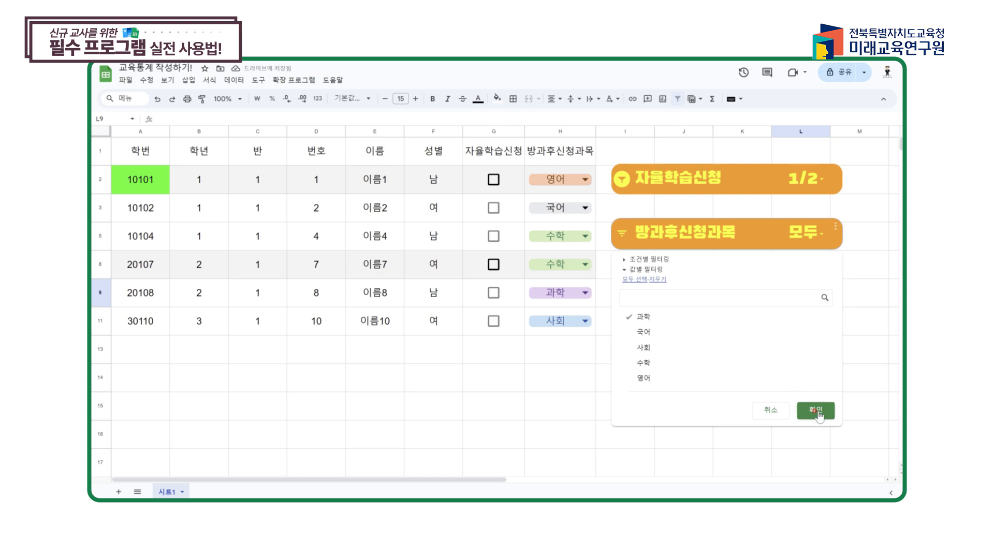
left_click(815, 411)
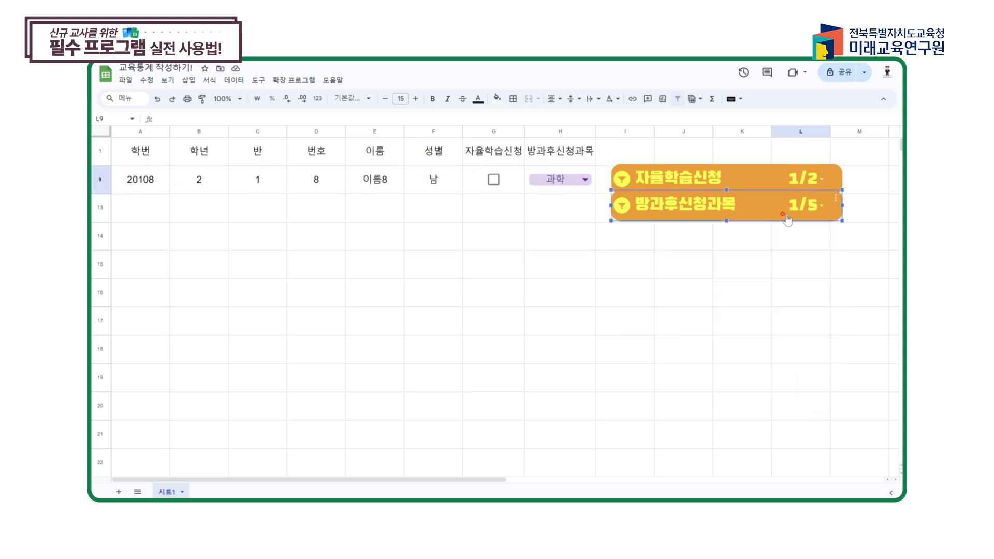
Switch the 자율학습신청 slicer from FALSE to show only the TRUE rows.
left_click(805, 178)
left_click(784, 278)
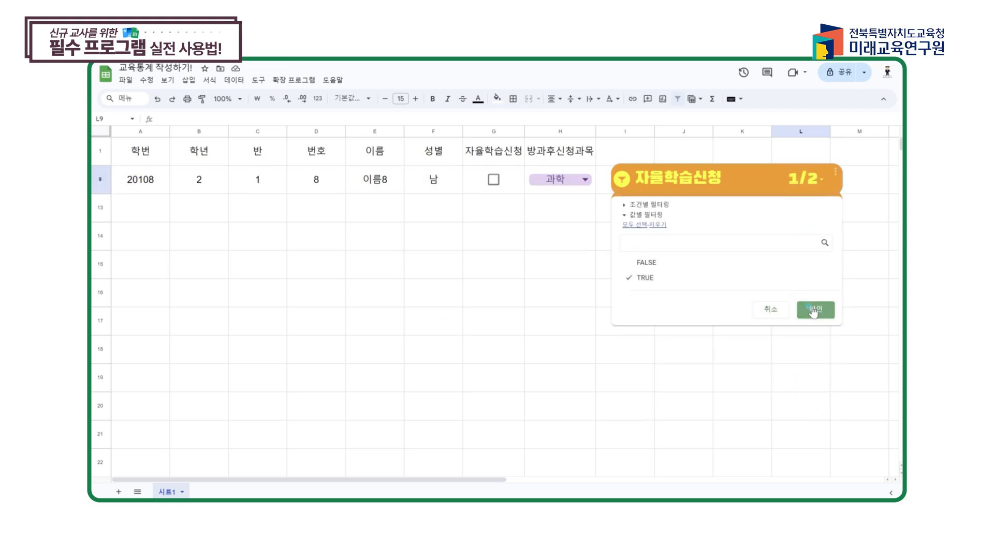
left_click(810, 309)
Reset the 자율학습신청 slicer to include all values.
left_click(802, 178)
left_click(632, 224)
left_click(814, 299)
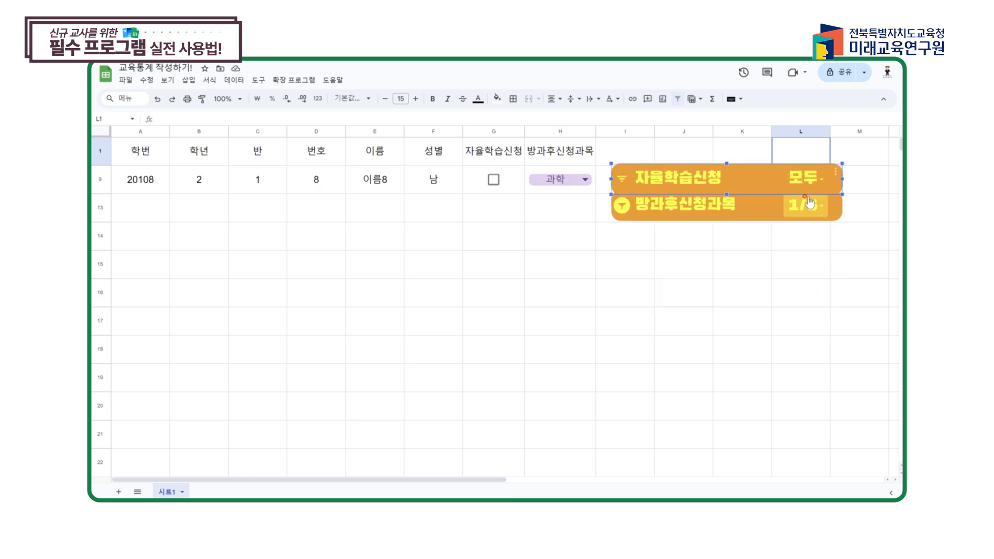
Add 사회 alongside 과학 in the 방과후신청과목 slicer's filter.
left_click(803, 206)
left_click(694, 320)
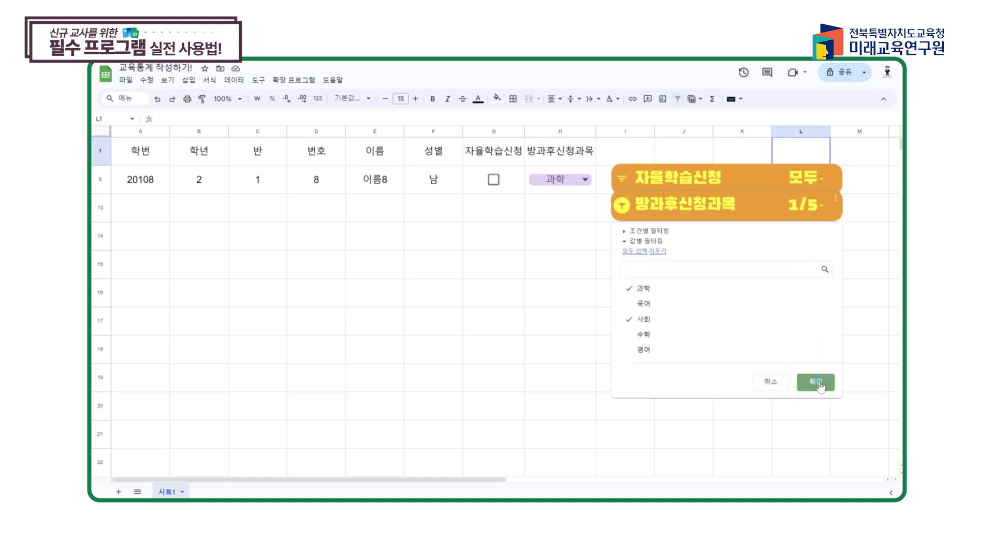
left_click(815, 382)
left_click(784, 337)
Reset the 방과후신청과목 slicer to include all subjects.
left_click(803, 206)
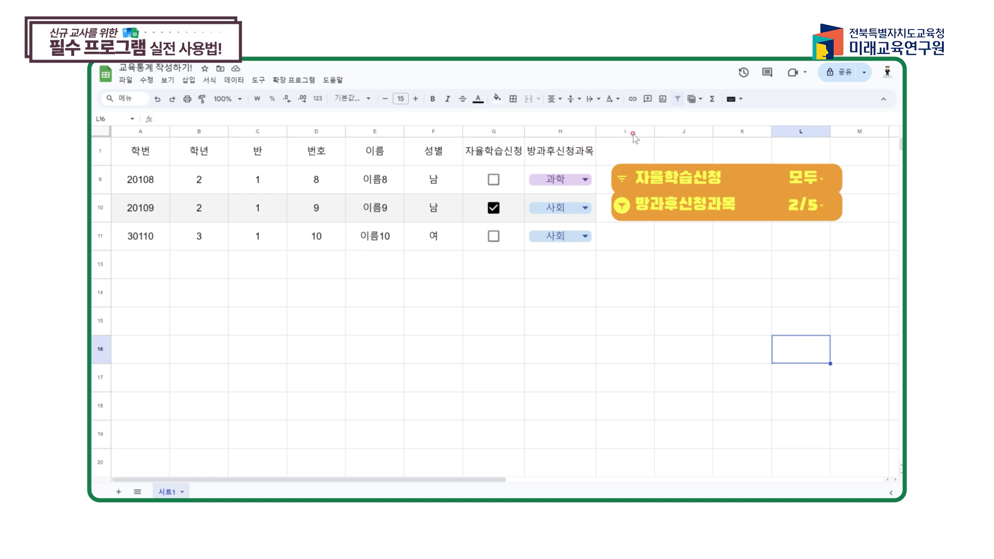
left_click(688, 256)
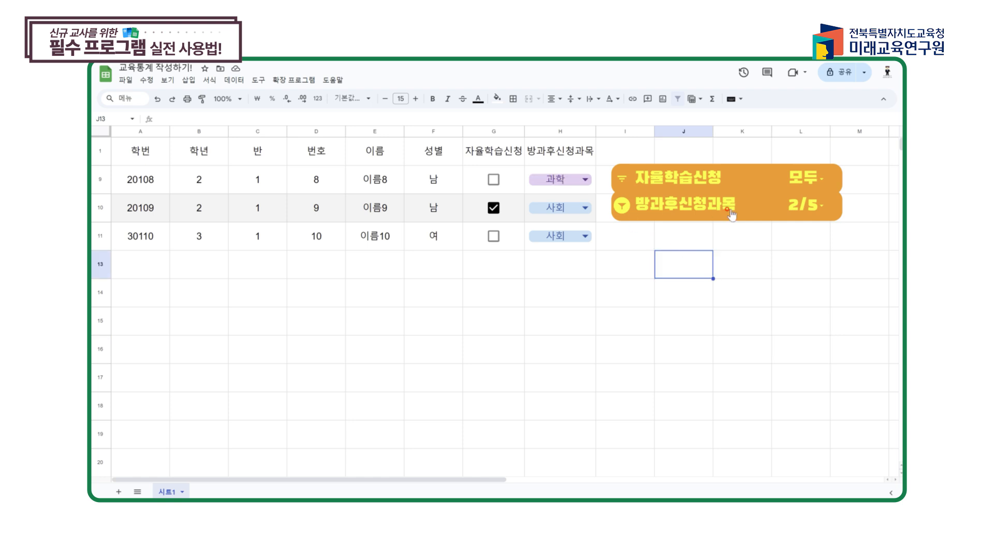
left_click(810, 196)
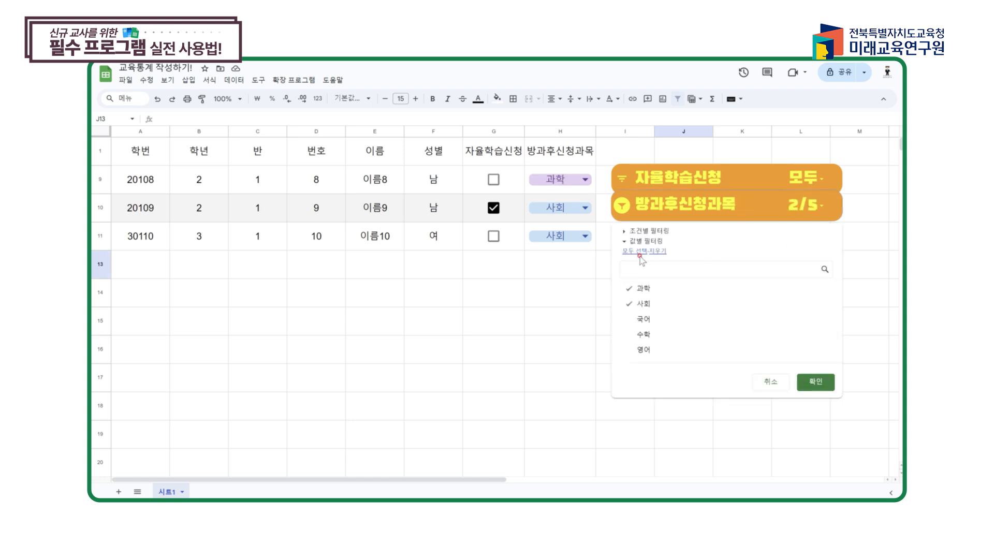
left_click(815, 382)
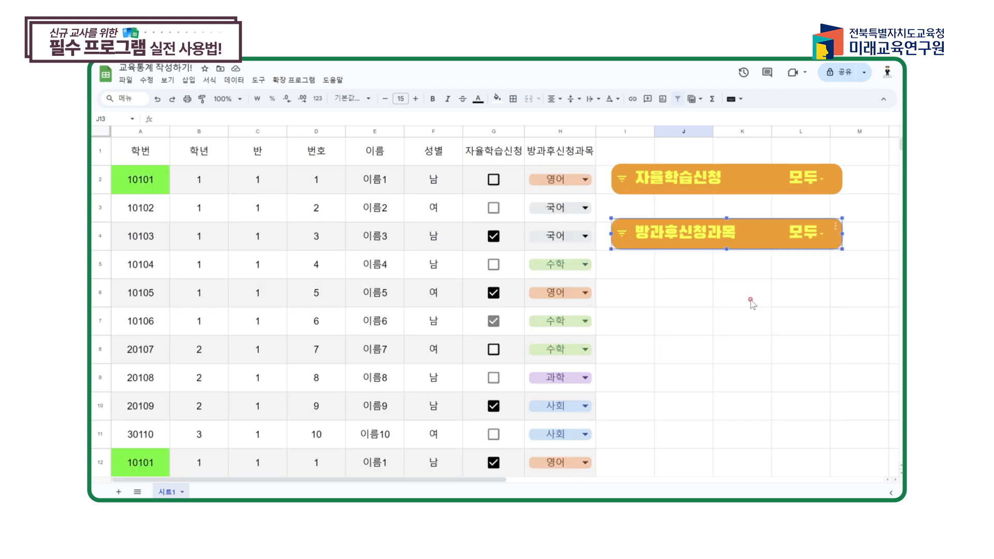
left_click(750, 298)
left_click(696, 281)
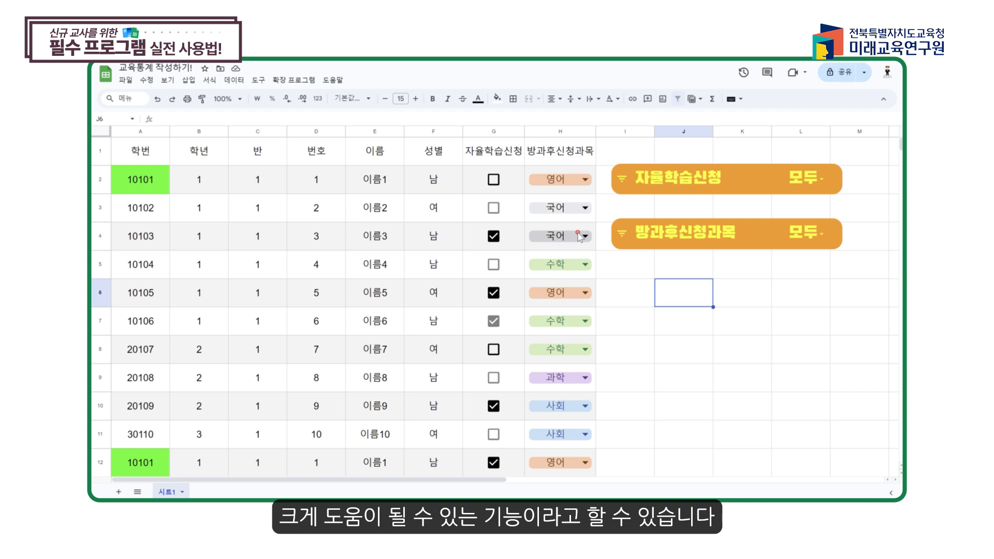
Create a pivot table on a new sheet from the data range '시트1'!A1:H12.
left_click(671, 330)
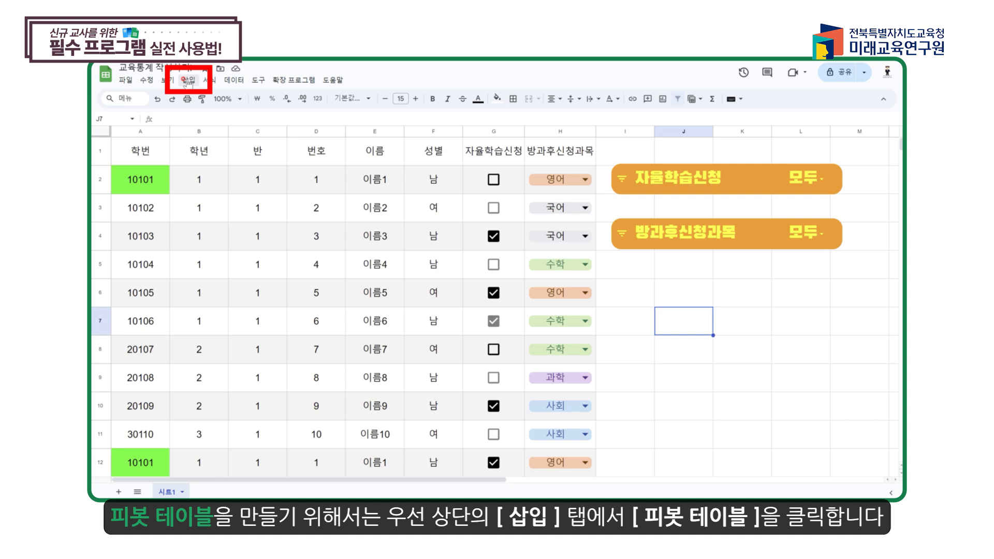
left_click(184, 79)
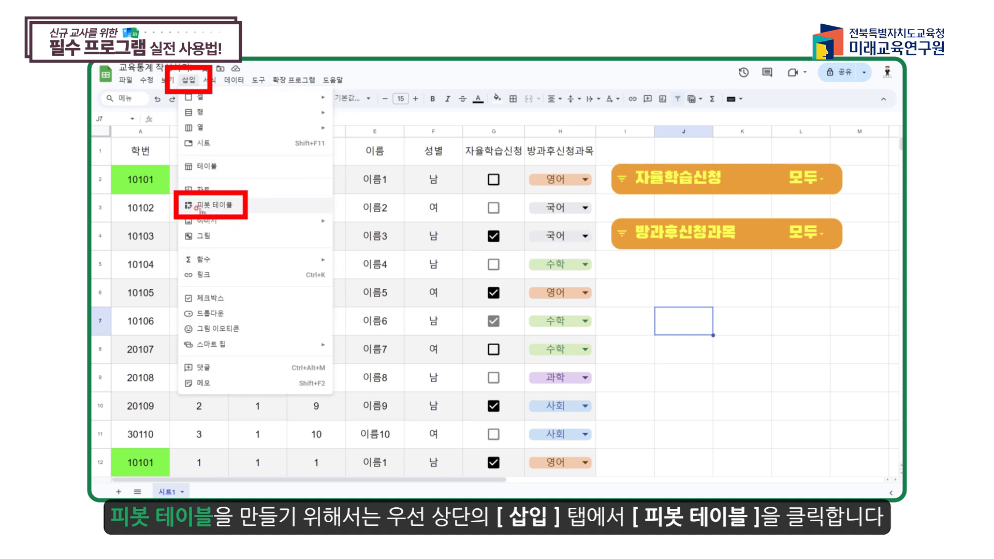
left_click(198, 207)
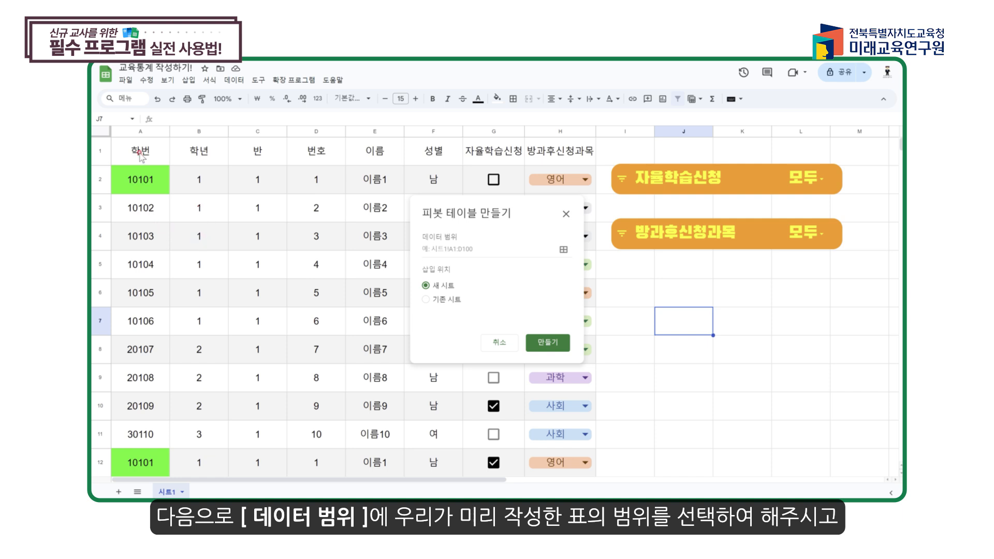
left_click_drag(139, 152, 552, 461)
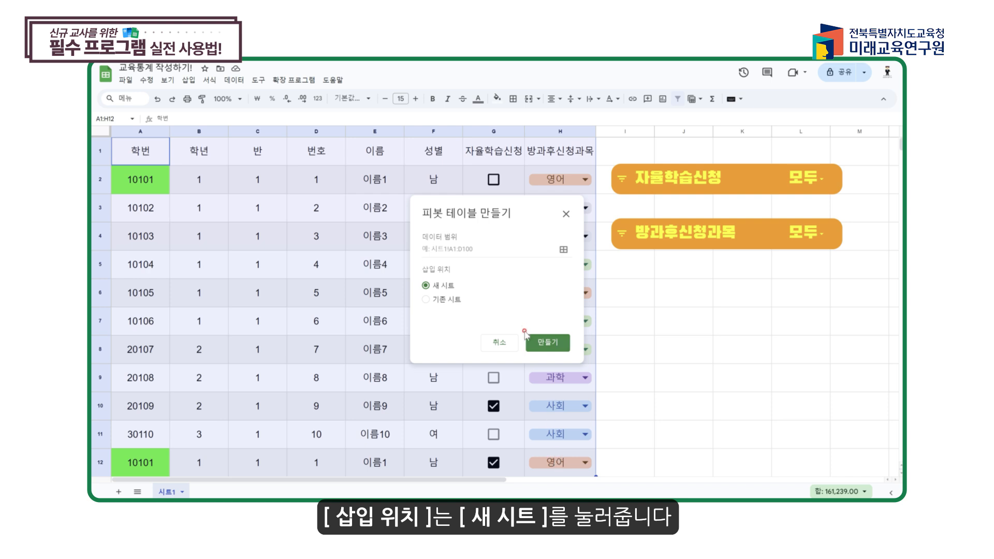
left_click(442, 285)
left_click(566, 250)
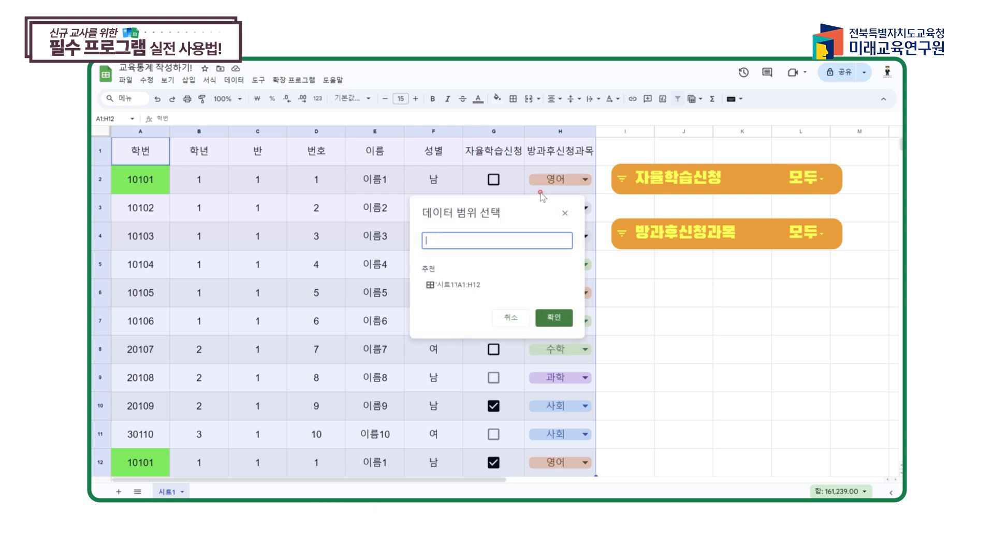
left_click_drag(151, 150, 556, 473)
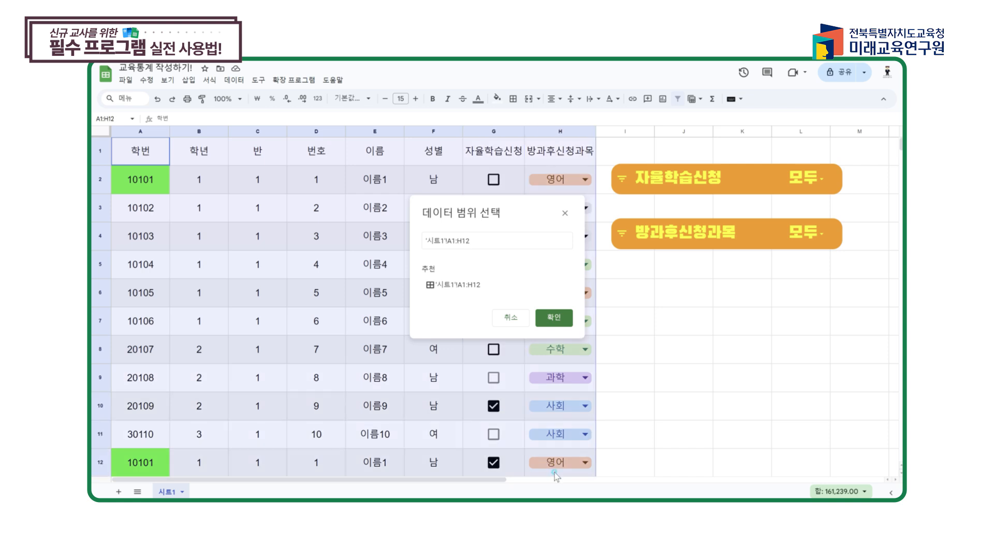
left_click(553, 317)
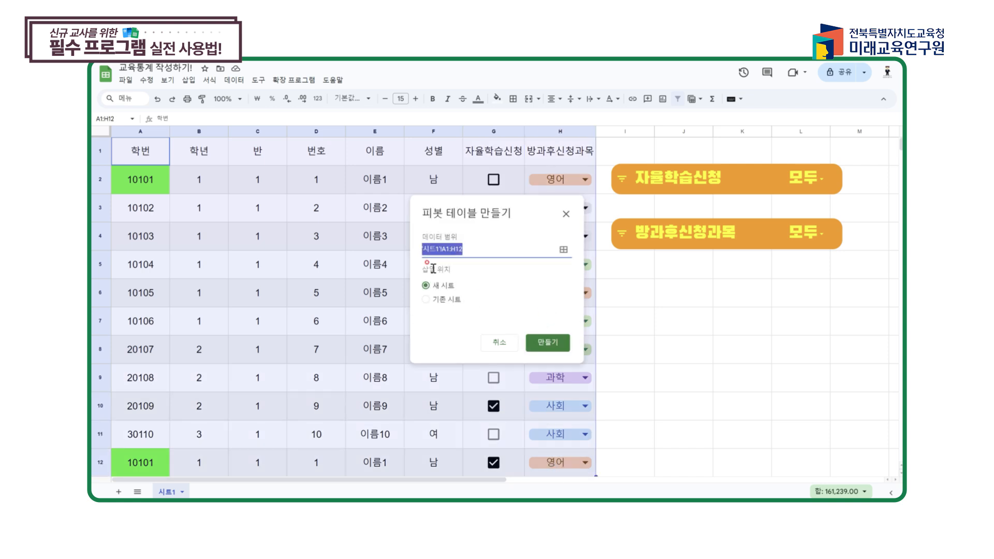
left_click(545, 347)
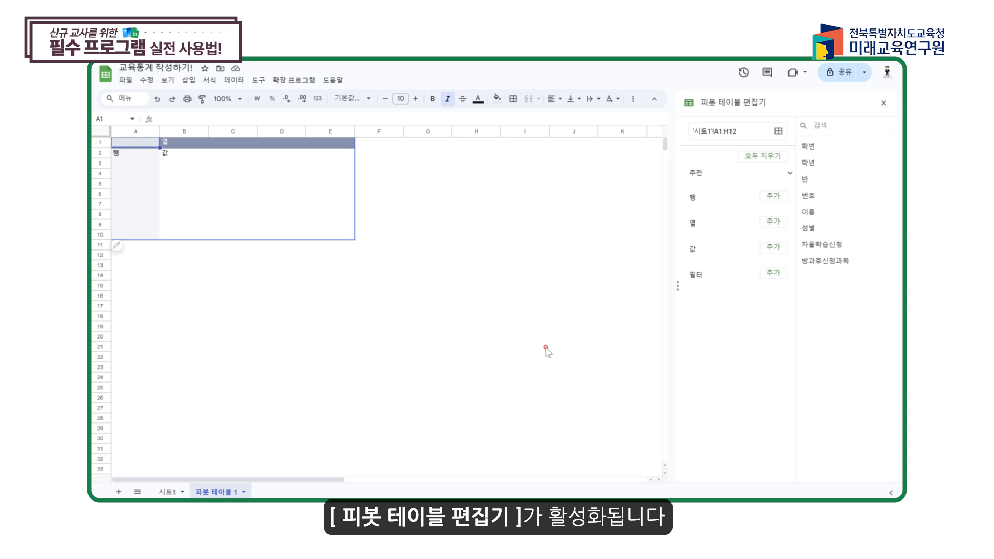
Add 성별 to the pivot table's rows and 자율학습신청 to both its columns and its values.
left_click(778, 198)
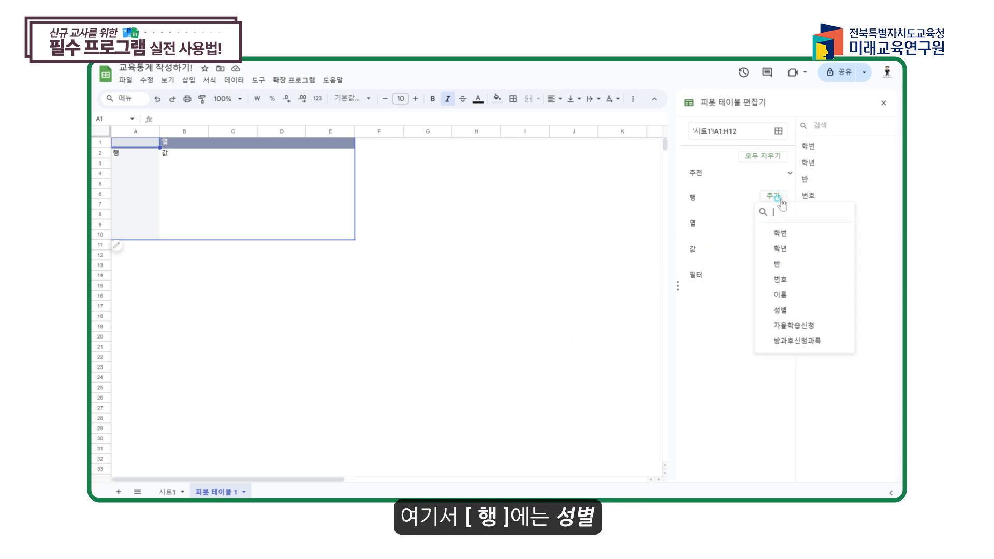
left_click(782, 310)
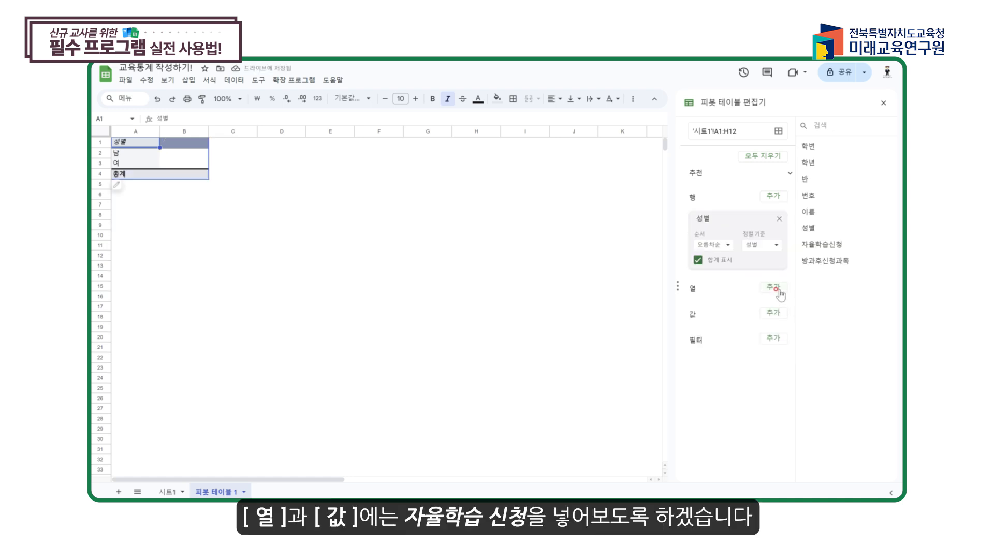
left_click(779, 293)
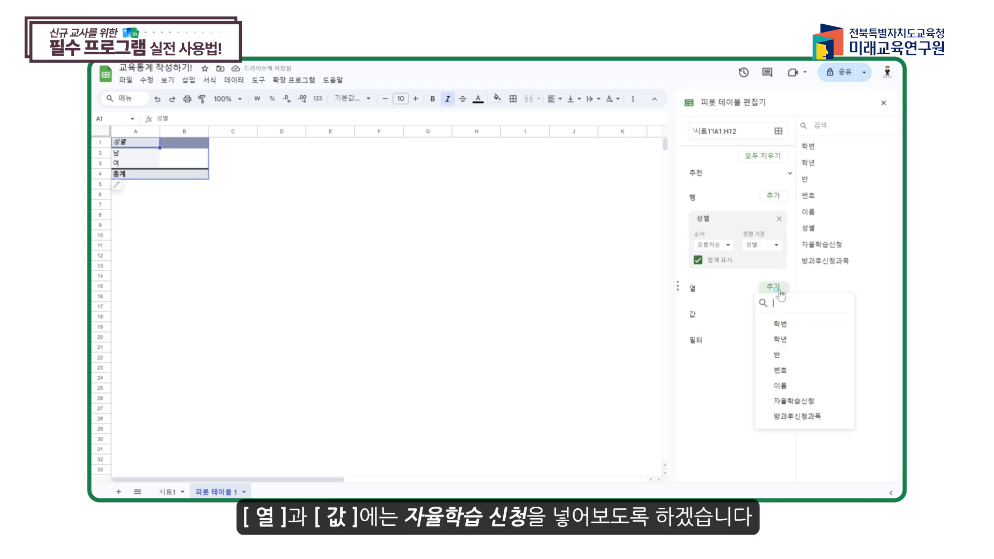
left_click(794, 402)
left_click(772, 377)
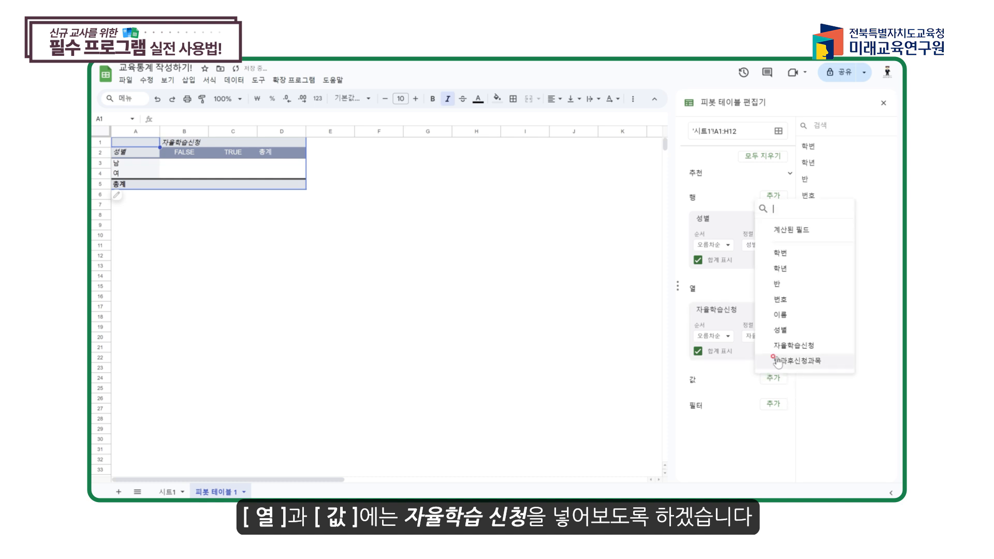
left_click(781, 346)
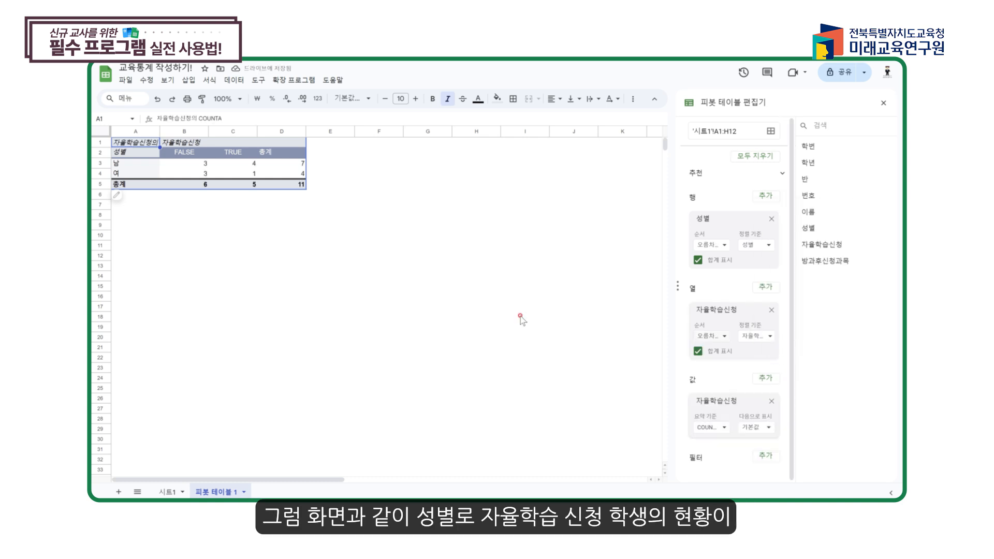
Enlarge all rows and columns of the pivot table sheet and set its font size to 19.
left_click(193, 214)
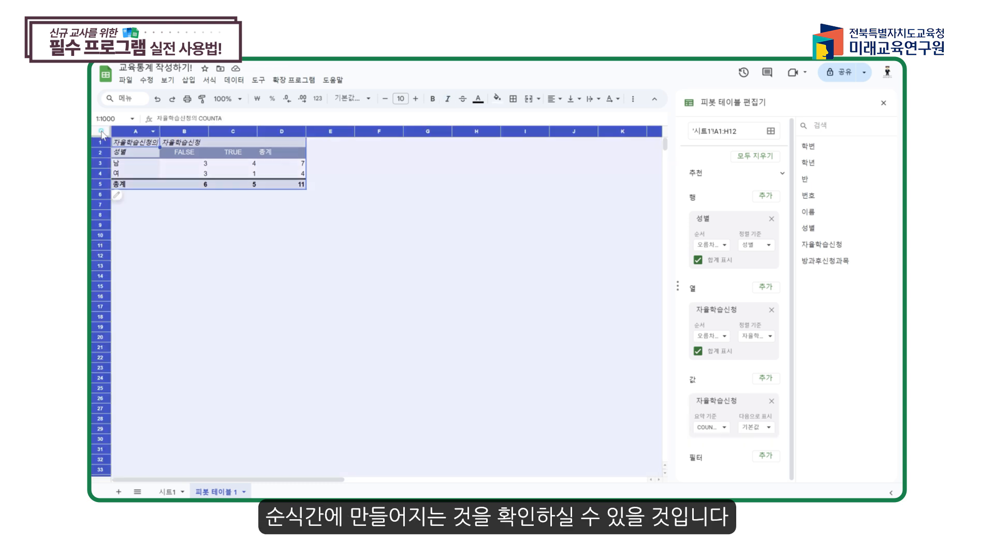
left_click(101, 131)
left_click_drag(102, 148, 102, 164)
left_click_drag(159, 132, 190, 133)
triple_click(415, 99)
triple_click(415, 98)
triple_click(415, 99)
Center all cells of the pivot table sheet both horizontally and vertically.
left_click(552, 99)
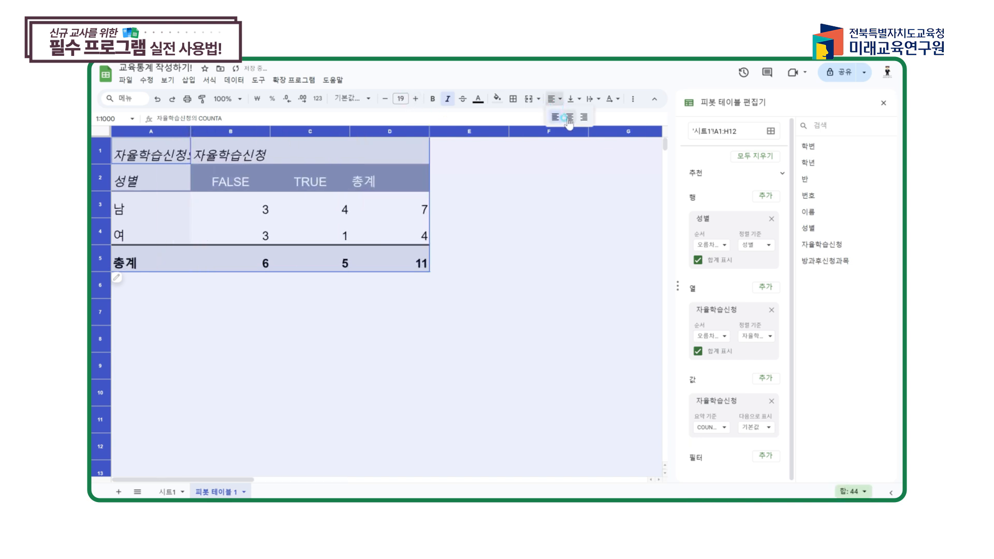
left_click(569, 117)
left_click(572, 98)
left_click(589, 116)
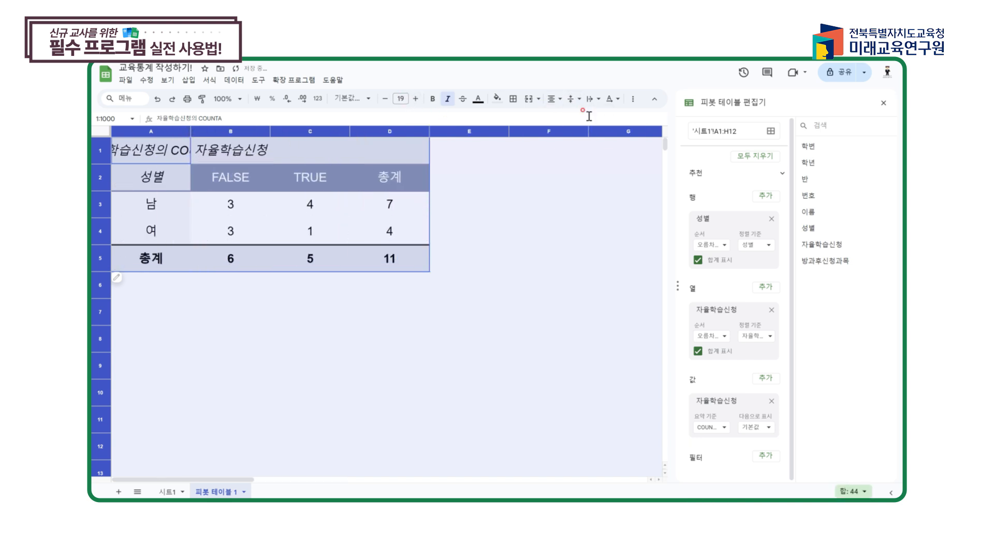
left_click(550, 211)
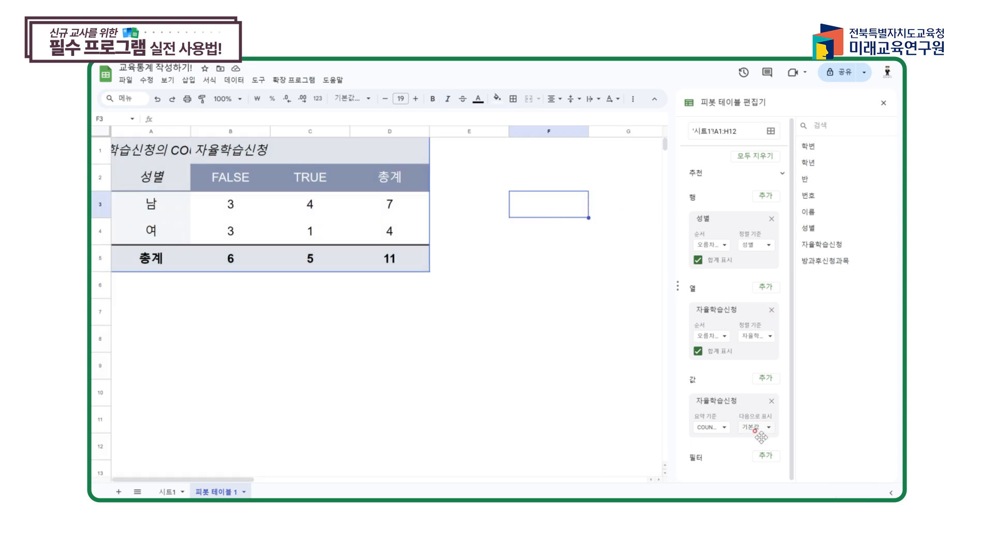
Add a 학년 filter to the pivot table and limit it to the value 2.
left_click(762, 456)
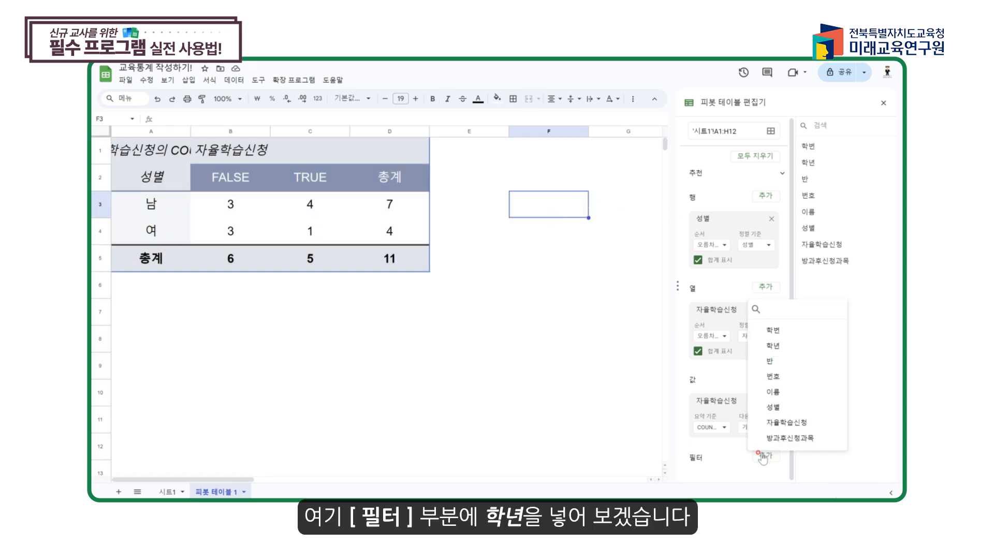
left_click(800, 345)
left_click(746, 453)
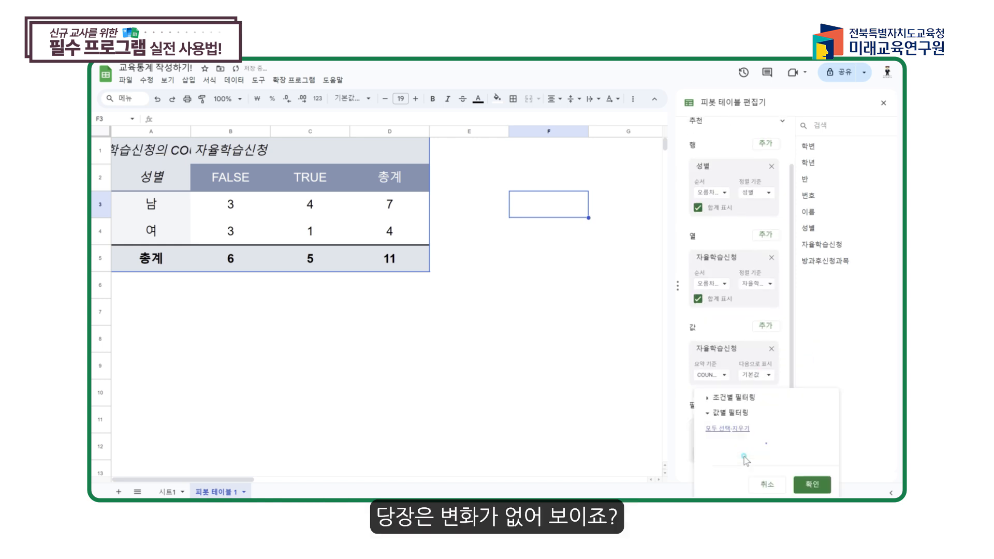
left_click(744, 407)
left_click(745, 437)
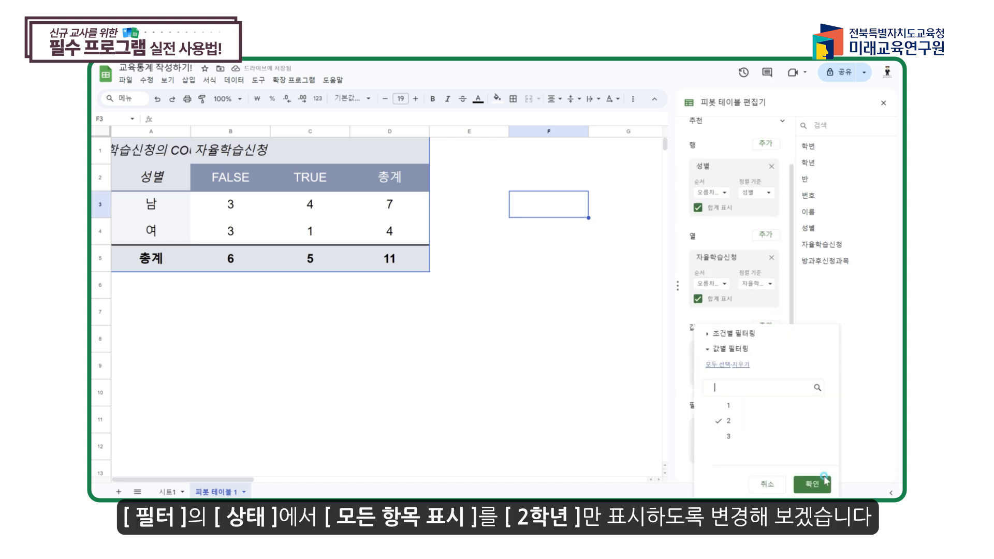
left_click(811, 484)
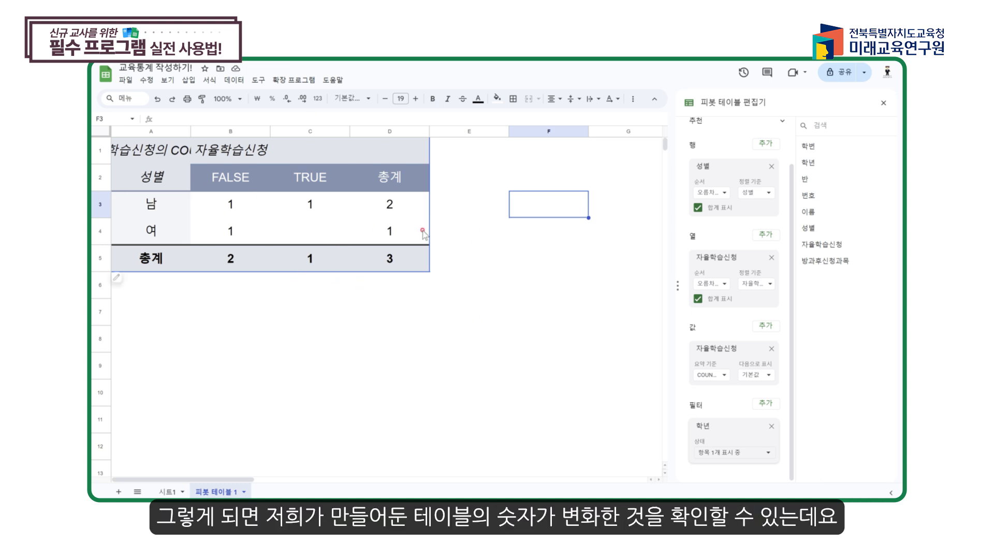
scroll(472, 229, "down", 5)
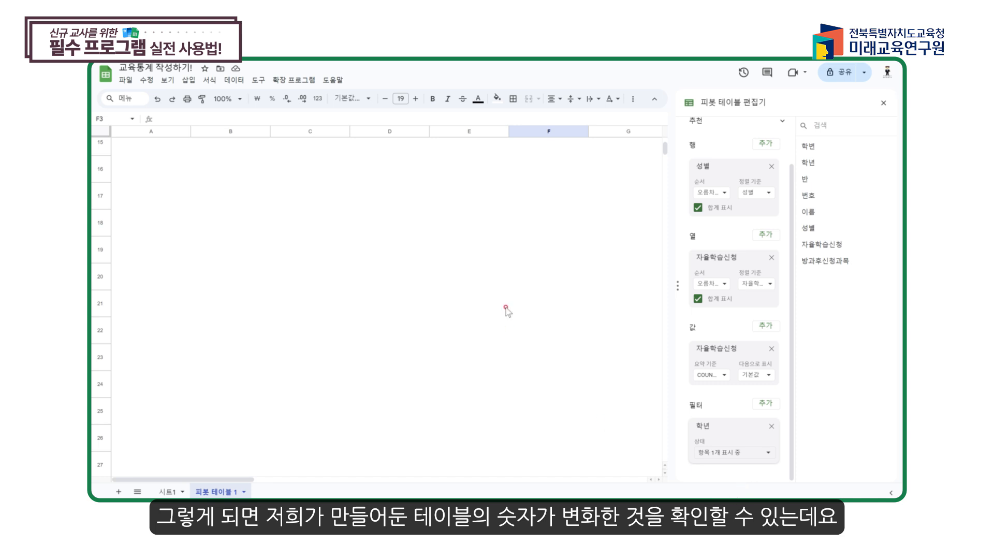
scroll(507, 310, "up", 5)
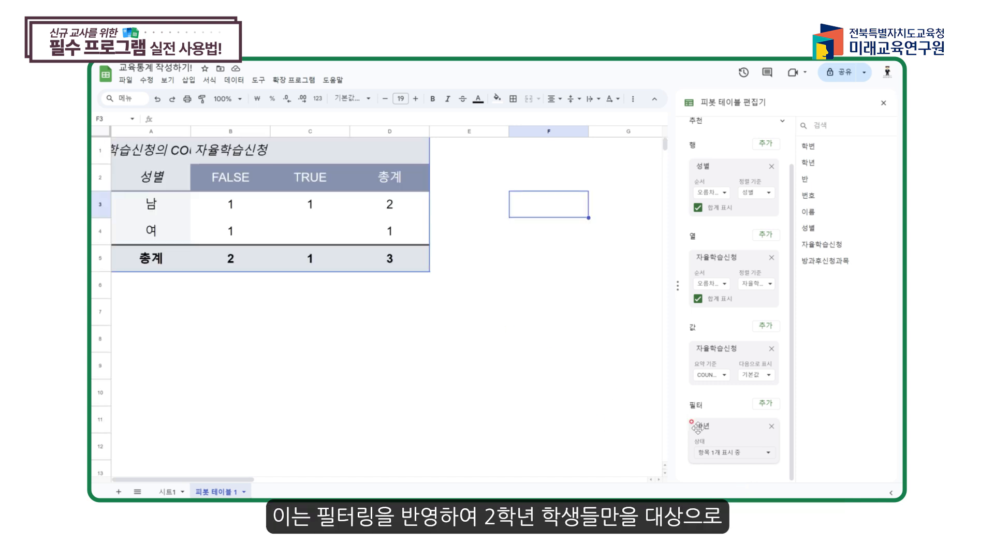